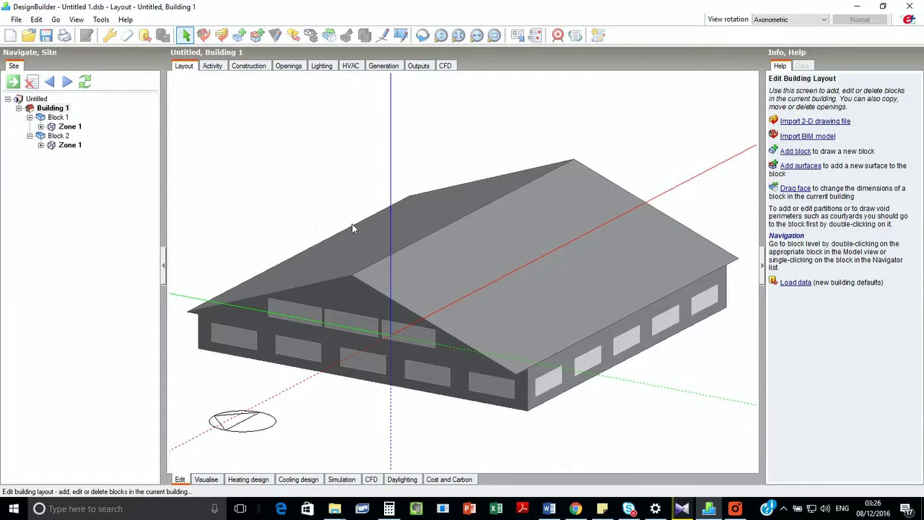
Draw a photovoltaic solar collector of about 537.727 m2 covering the front roof slope
{"action": "middle_click_drag", "start_coordinate": [352, 229], "coordinate": [335, 242]}
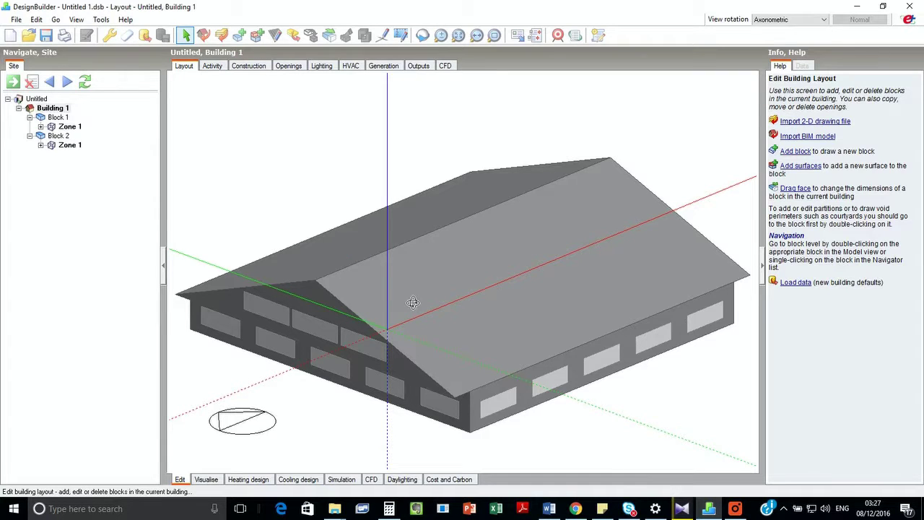
{"action": "middle_click_drag", "start_coordinate": [406, 293], "coordinate": [428, 289]}
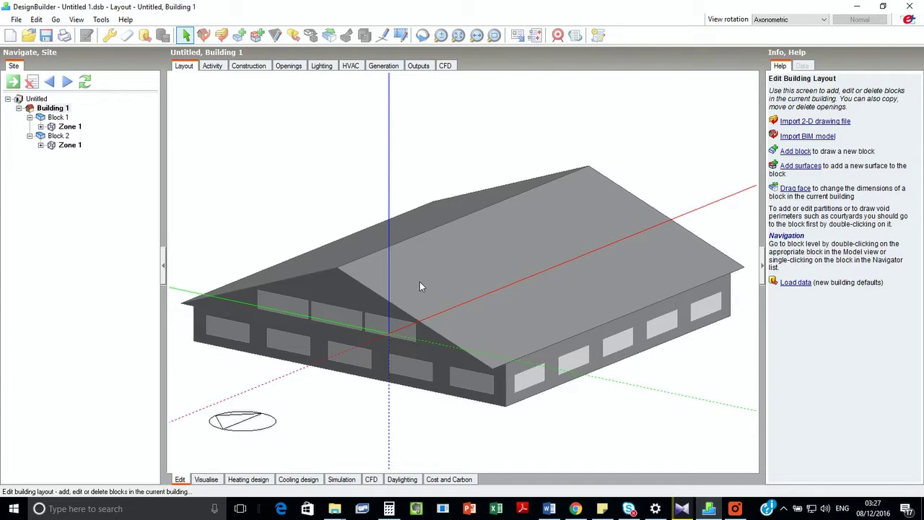
{"action": "mouse_move", "coordinate": [595, 288]}
{"action": "middle_mouse_down"}
{"action": "mouse_move", "coordinate": [628, 274]}
{"action": "mouse_move", "coordinate": [588, 265]}
{"action": "mouse_move", "coordinate": [602, 294]}
{"action": "middle_mouse_up"}
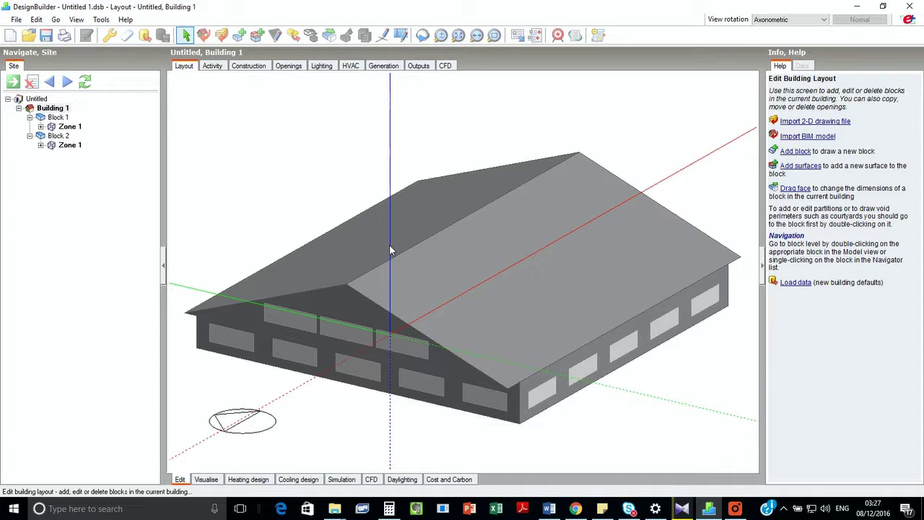
{"action": "left_click", "coordinate": [275, 36]}
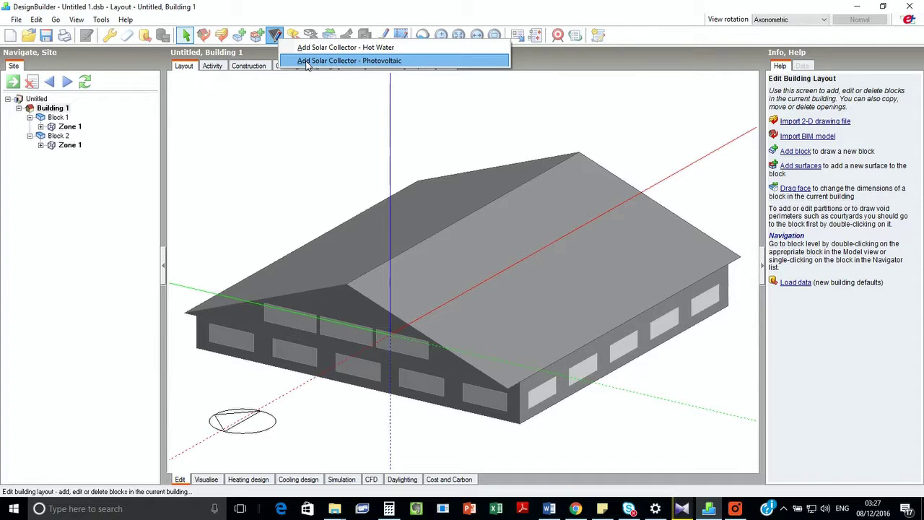
{"action": "left_click", "coordinate": [306, 61]}
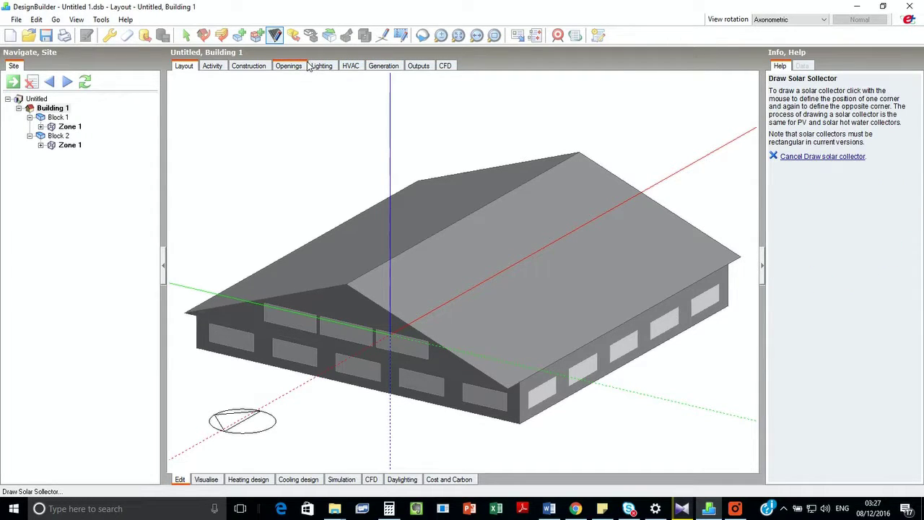
{"action": "left_click", "coordinate": [361, 291]}
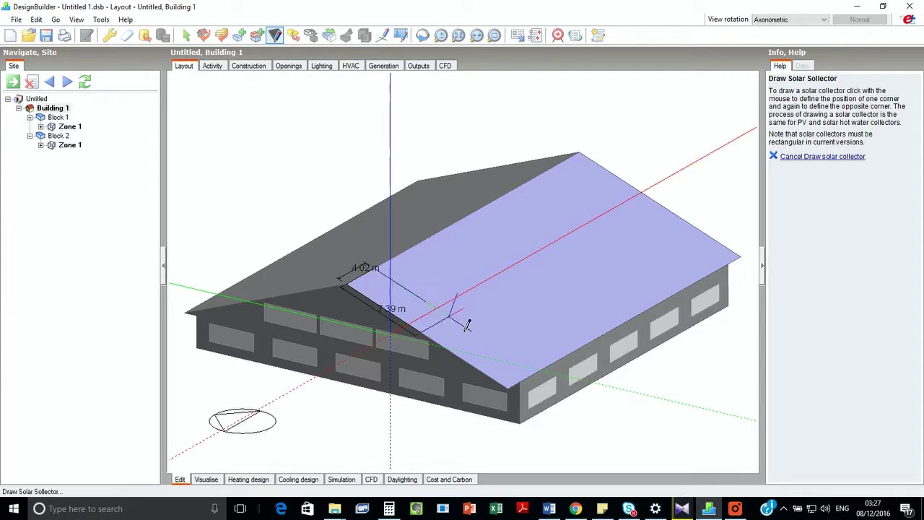
{"action": "left_click", "coordinate": [753, 263]}
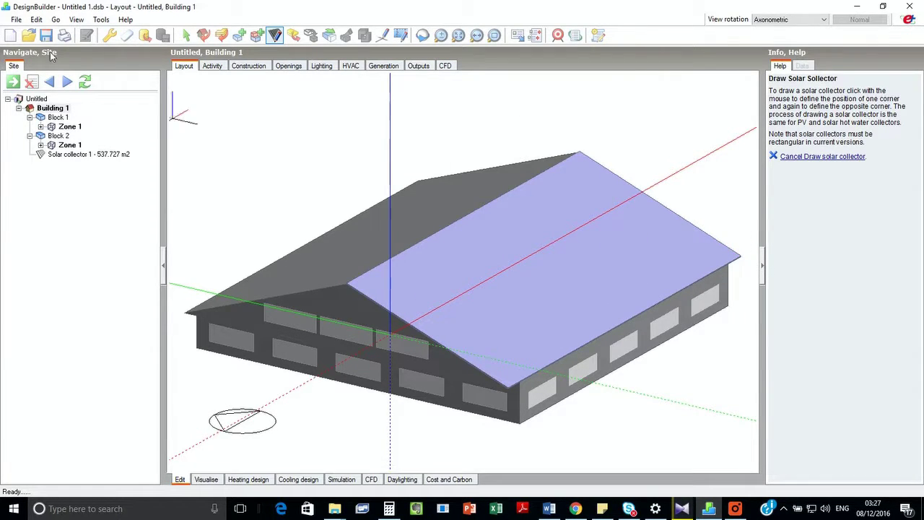
{"action": "left_click", "coordinate": [185, 34]}
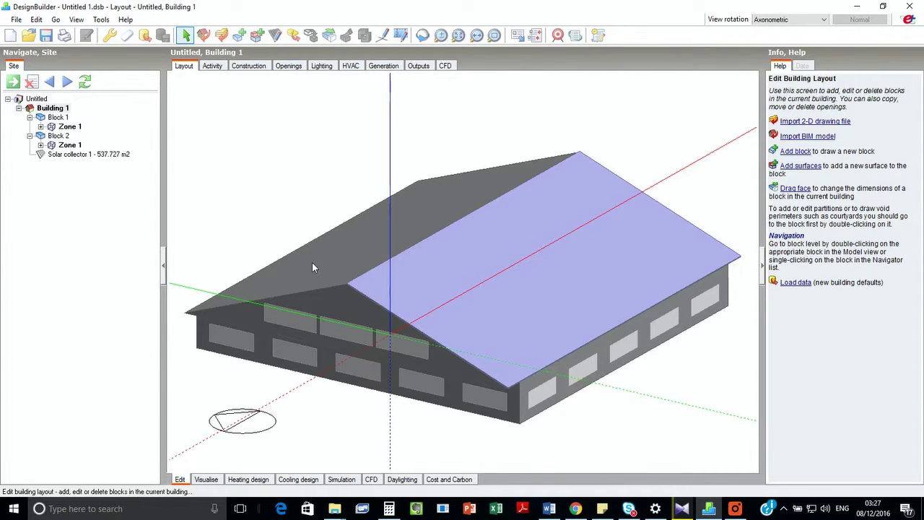
{"action": "middle_click_drag", "start_coordinate": [312, 268], "coordinate": [321, 272]}
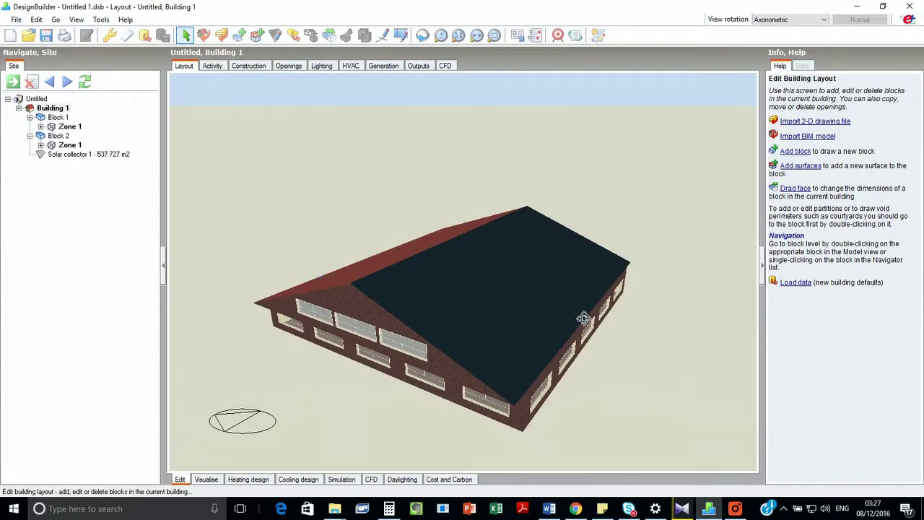
{"action": "mouse_move", "coordinate": [584, 317]}
{"action": "middle_mouse_down"}
{"action": "mouse_move", "coordinate": [444, 295]}
{"action": "mouse_move", "coordinate": [493, 272]}
{"action": "mouse_move", "coordinate": [589, 331]}
{"action": "middle_mouse_up"}
{"action": "left_click_drag", "start_coordinate": [590, 331], "coordinate": [515, 320]}
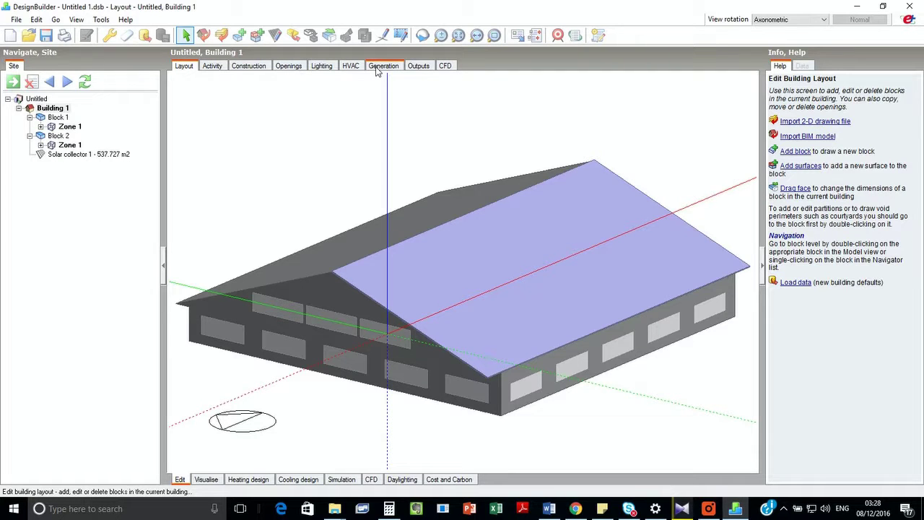
{"action": "left_click", "coordinate": [376, 67]}
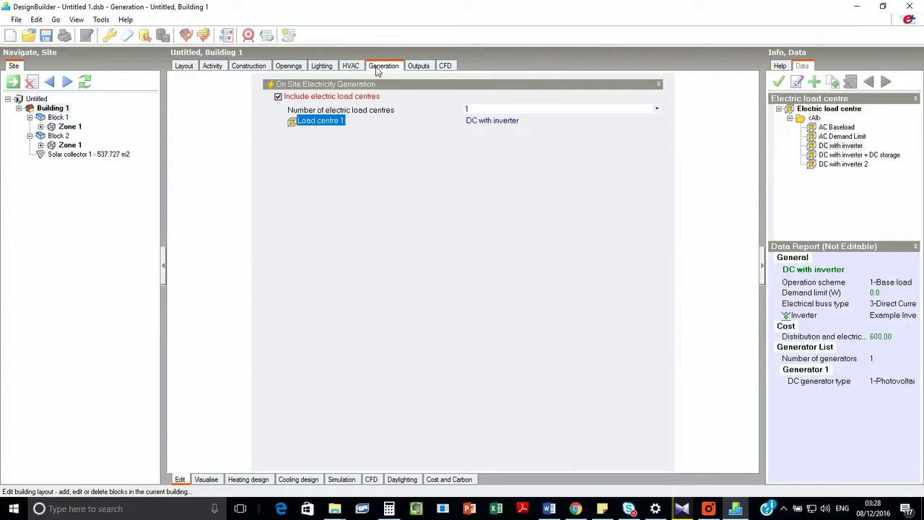
Keep one electric load centre and pick the DC with inverter template for Load centre 1
{"action": "left_click", "coordinate": [468, 109]}
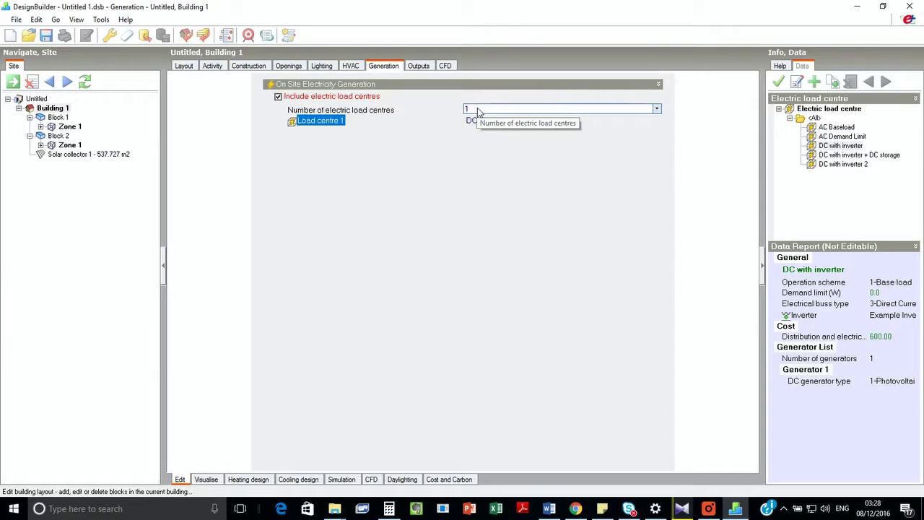
{"action": "left_click", "coordinate": [477, 109]}
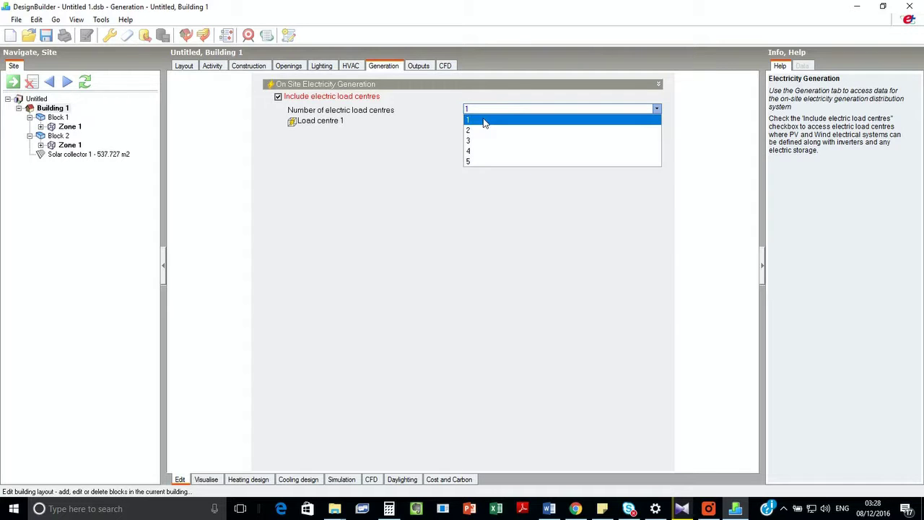
{"action": "left_click", "coordinate": [485, 121]}
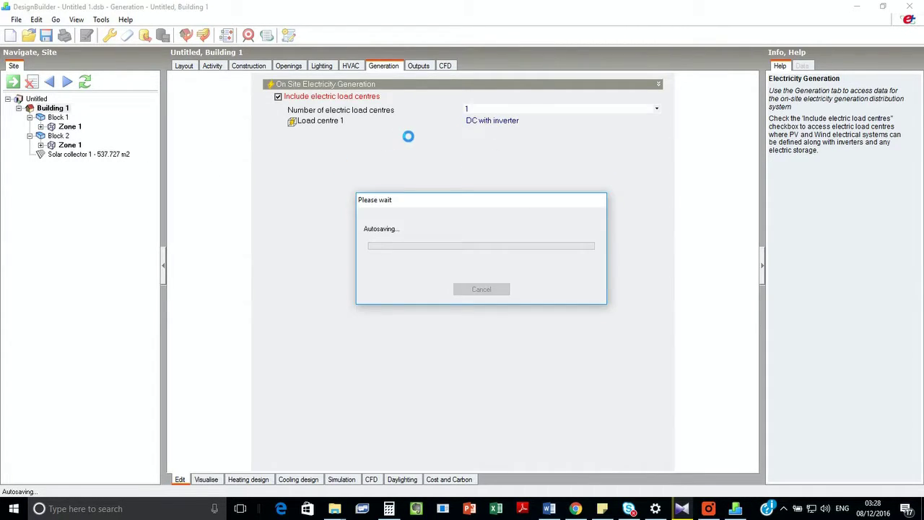
{"action": "left_click", "coordinate": [526, 125]}
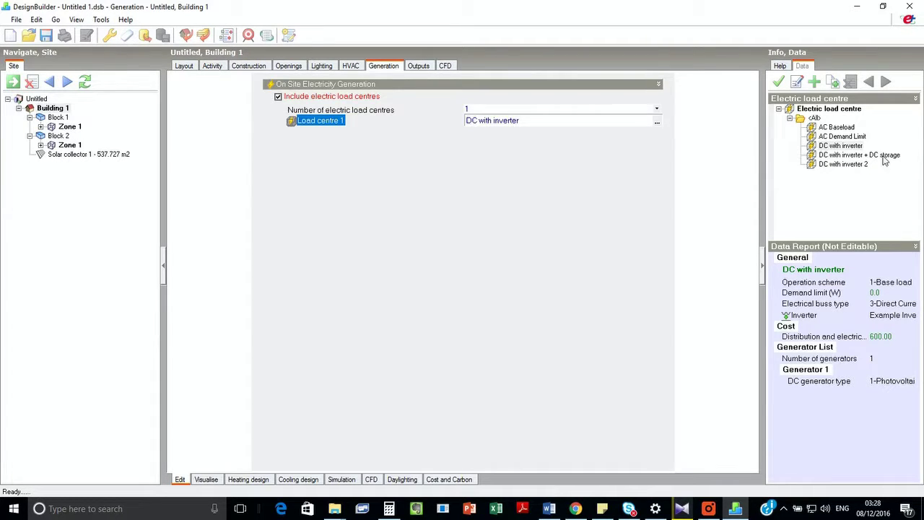
{"action": "left_click", "coordinate": [839, 145]}
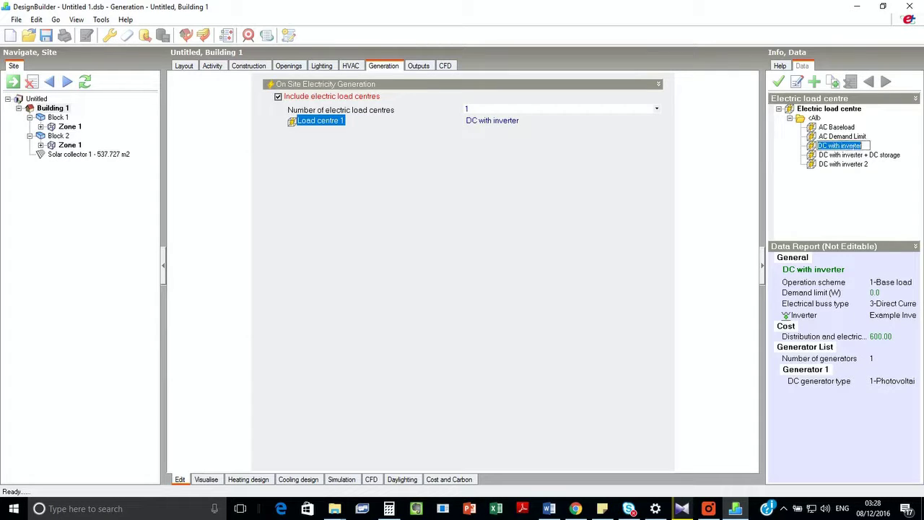
Copy the DC with inverter template, rename it 'DC with inverter_for test', and assign it to Load centre 1
{"action": "left_click", "coordinate": [832, 83]}
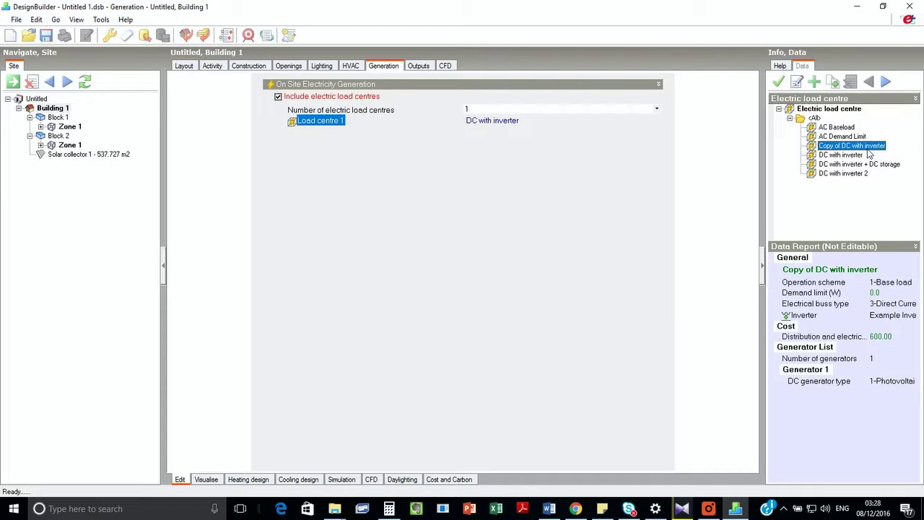
{"action": "double_click", "coordinate": [869, 147]}
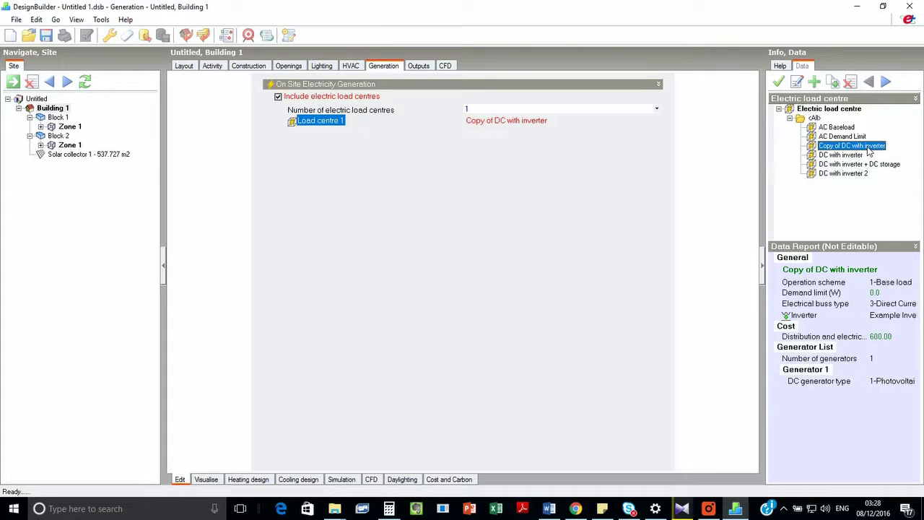
{"action": "left_click", "coordinate": [836, 148]}
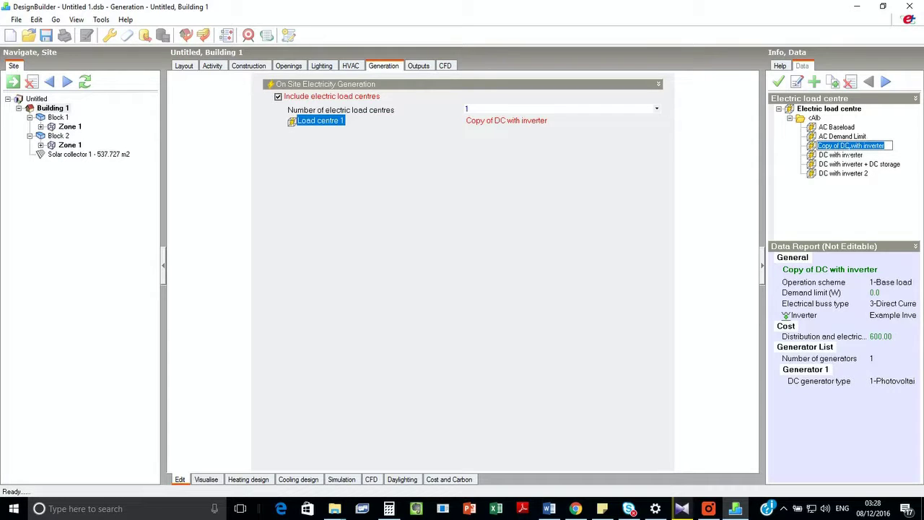
{"action": "left_click_drag", "start_coordinate": [817, 146], "coordinate": [842, 145]}
{"action": "key", "text": "Delete"}
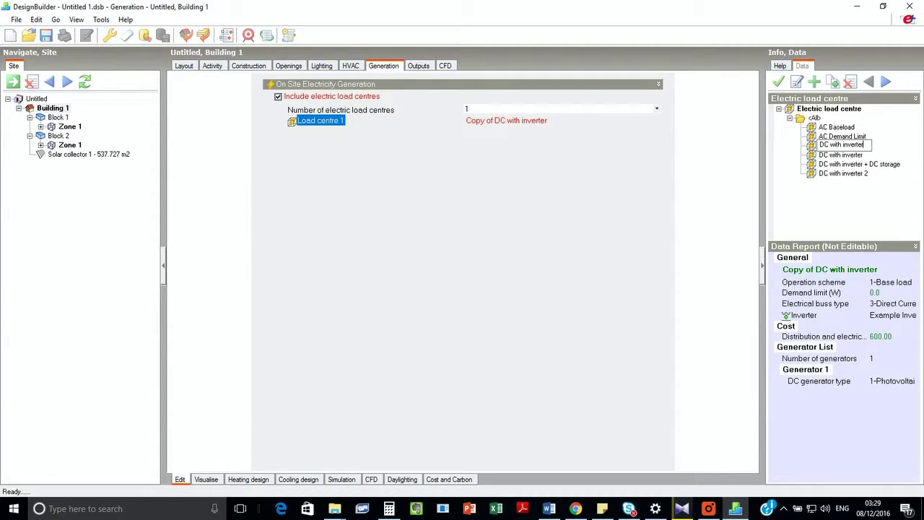
{"action": "type", "text": "_for test"}
{"action": "key", "text": "Return"}
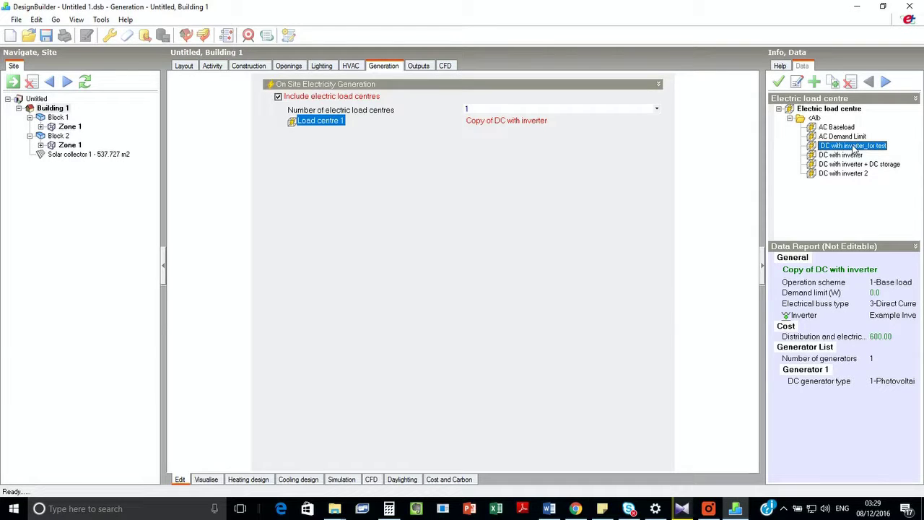
{"action": "left_click", "coordinate": [515, 127]}
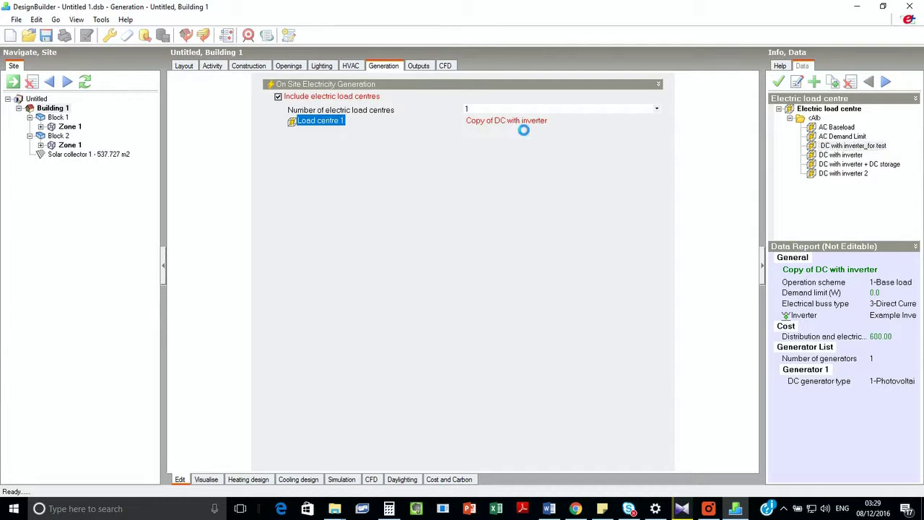
{"action": "left_click", "coordinate": [859, 148]}
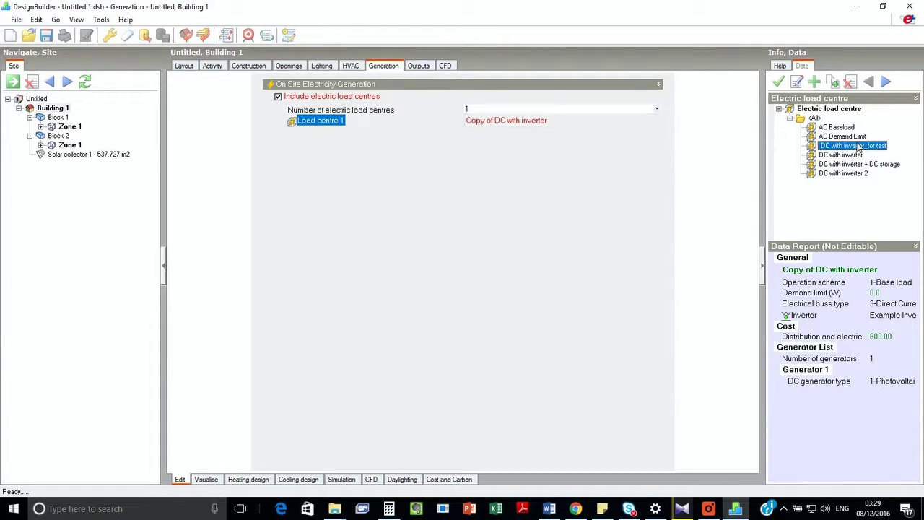
In the load centre's edit dialog, change its name to 'DC with inverter_for test'
{"action": "left_click", "coordinate": [797, 82]}
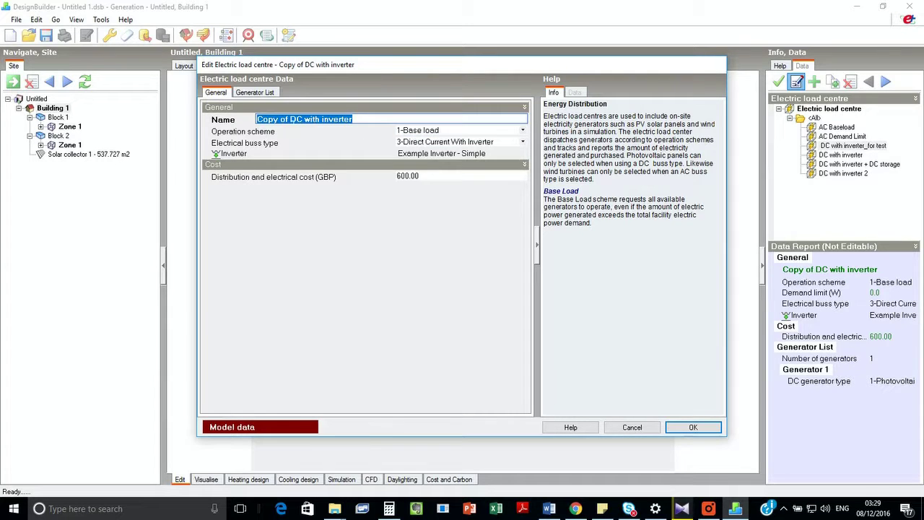
{"action": "key", "text": "Home"}
{"action": "key", "text": "ctrl+shift+Right"}
{"action": "key", "text": "ctrl+shift+Right"}
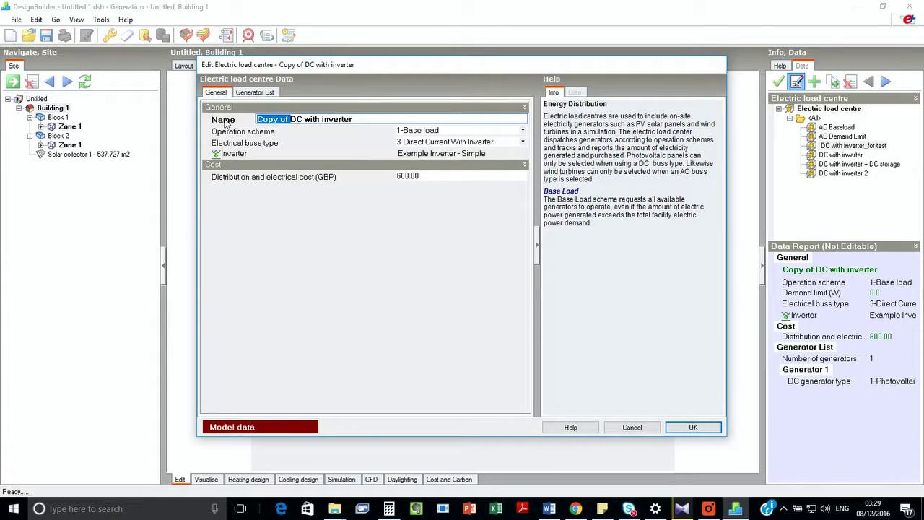
{"action": "key", "text": "Delete"}
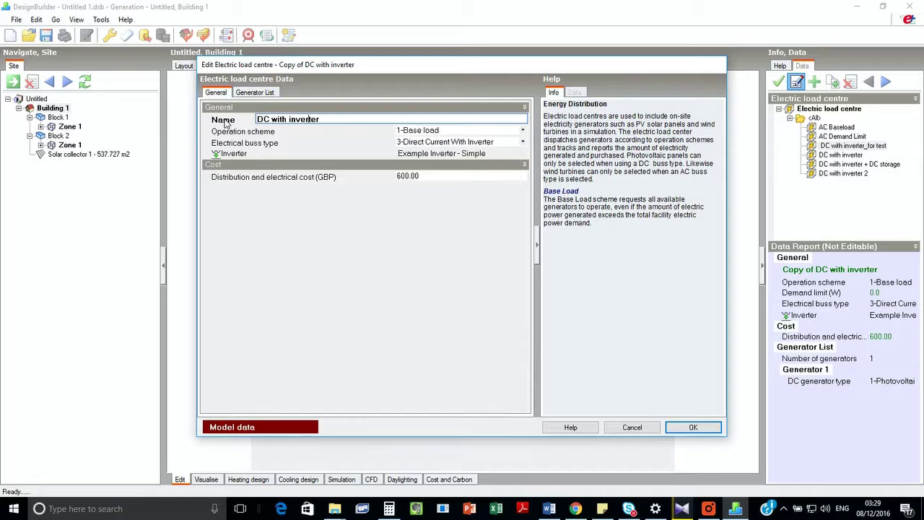
{"action": "key", "text": "End"}
{"action": "type", "text": "_"}
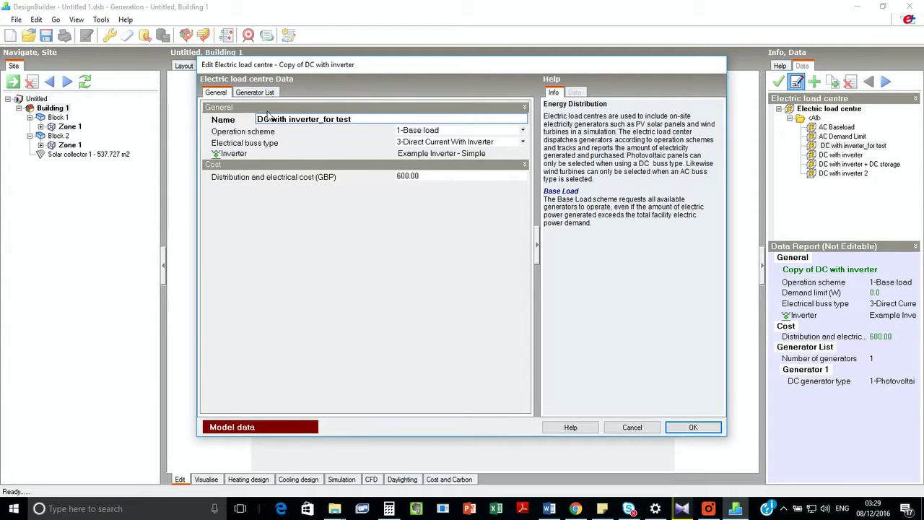
Keep 1-Base load operation and 3-Direct Current With Inverter buss, then view the generator list
{"action": "left_click", "coordinate": [432, 130]}
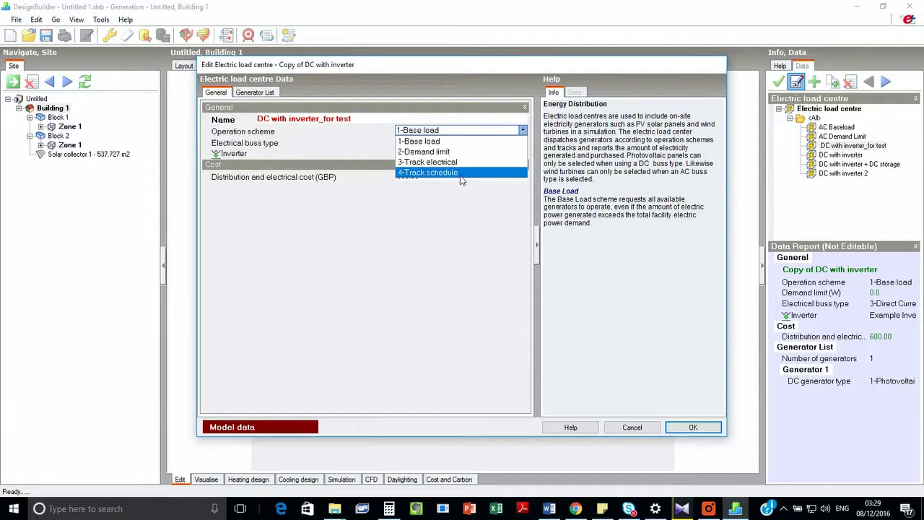
{"action": "left_click", "coordinate": [462, 141]}
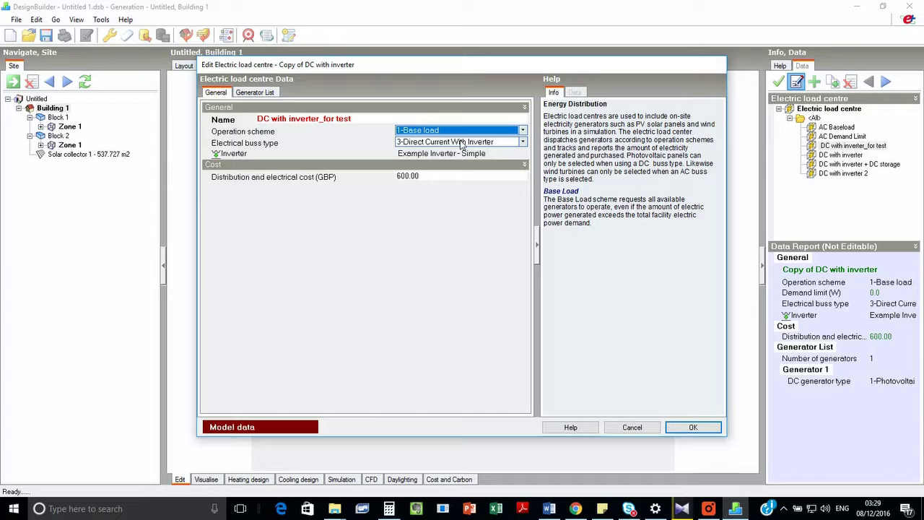
{"action": "left_click", "coordinate": [461, 142]}
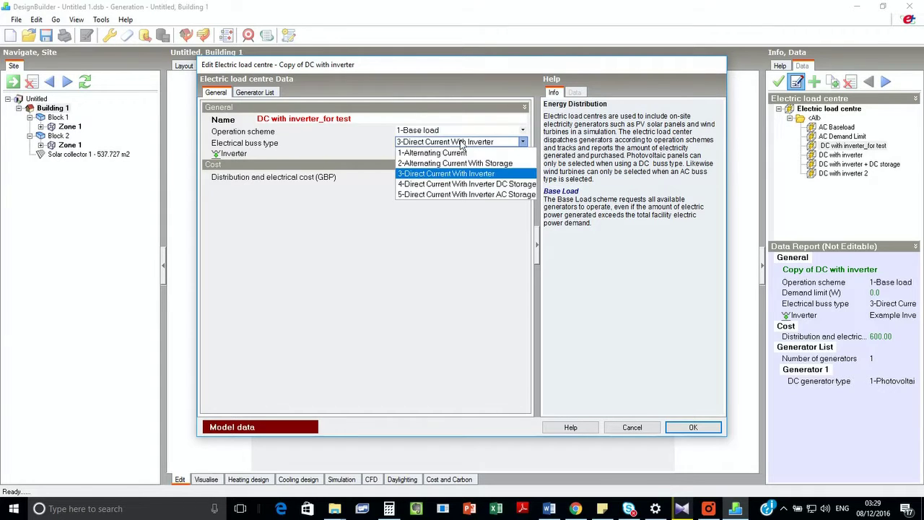
{"action": "left_click", "coordinate": [497, 175]}
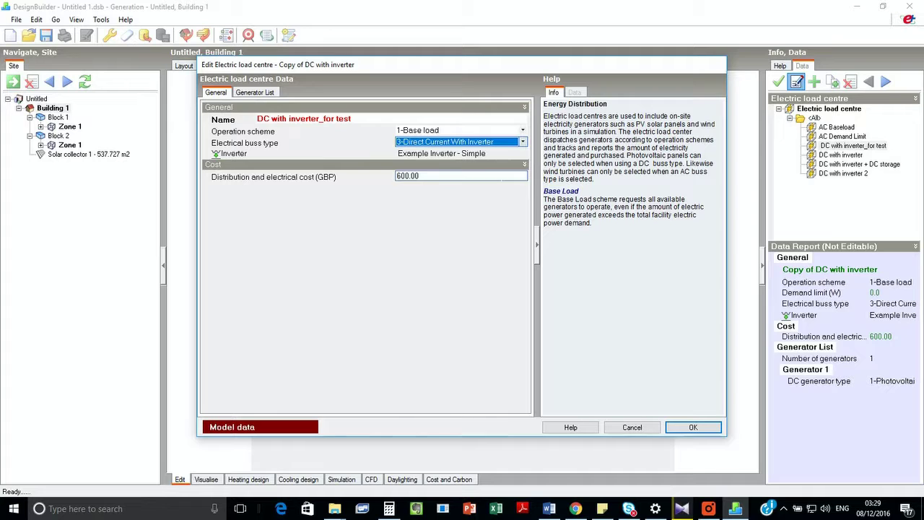
{"action": "left_click", "coordinate": [258, 93]}
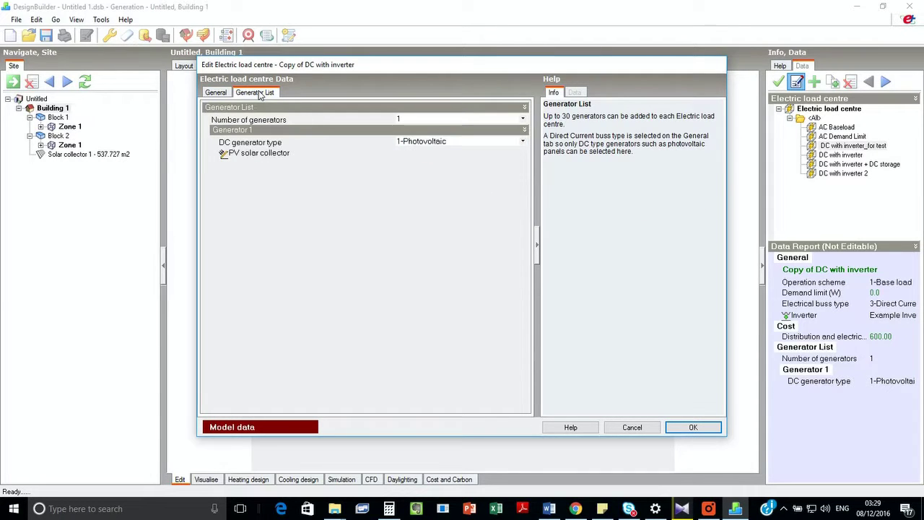
Keep the load centre at one generator of type Photovoltaic
{"action": "left_click", "coordinate": [405, 122]}
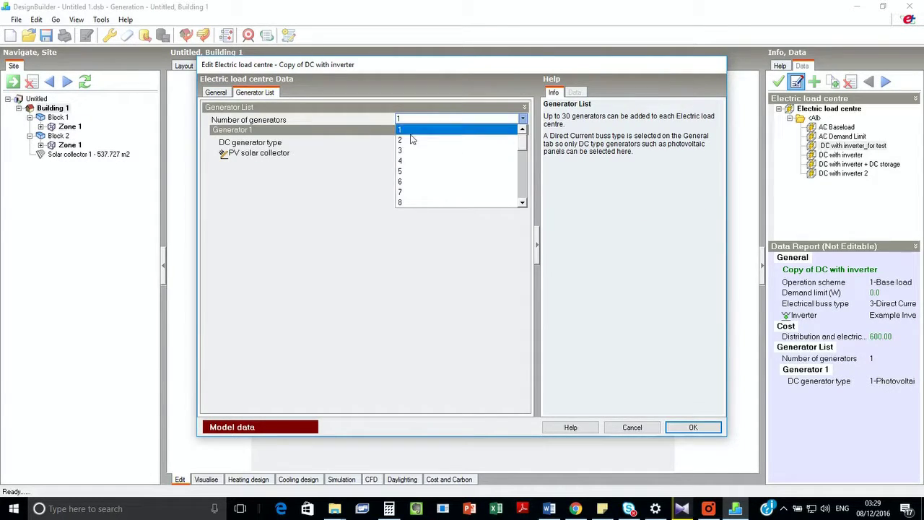
{"action": "scroll", "coordinate": [411, 141], "scroll_direction": "down", "scroll_amount": 7}
{"action": "scroll", "coordinate": [419, 195], "scroll_direction": "up", "scroll_amount": 7}
{"action": "left_click", "coordinate": [408, 130]}
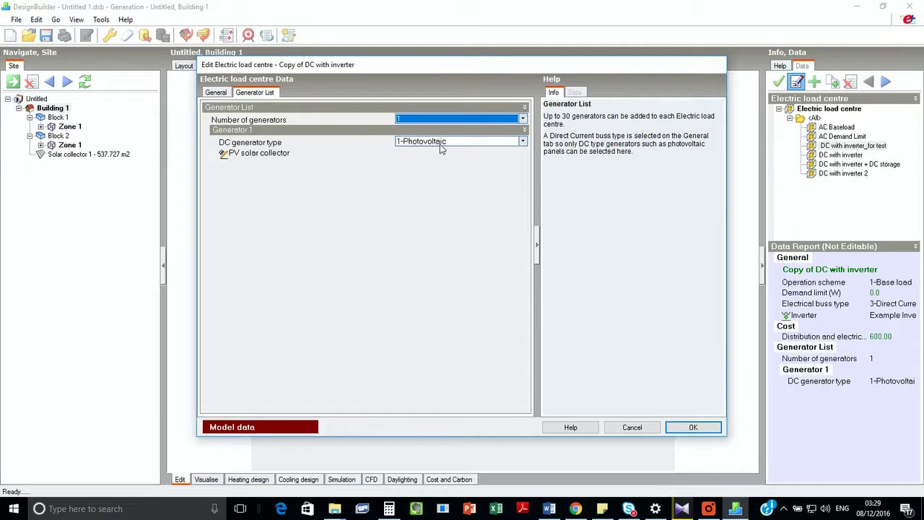
{"action": "left_click", "coordinate": [441, 145]}
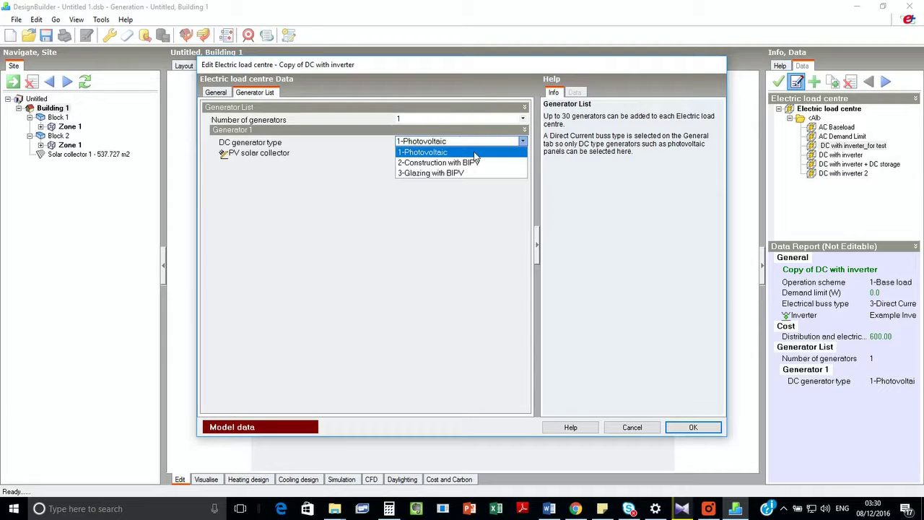
{"action": "left_click", "coordinate": [475, 154]}
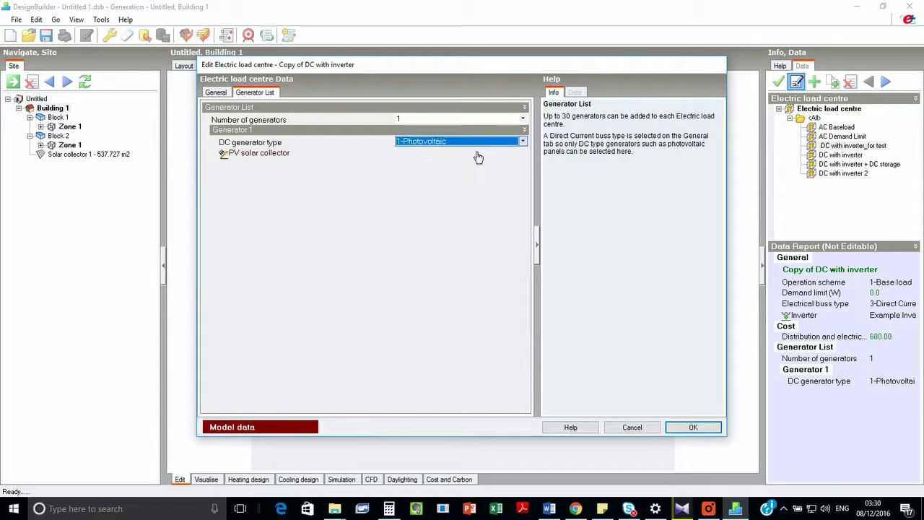
Set the generator's PV collector to Solar collector 1 and save the load centre
{"action": "left_click", "coordinate": [435, 155]}
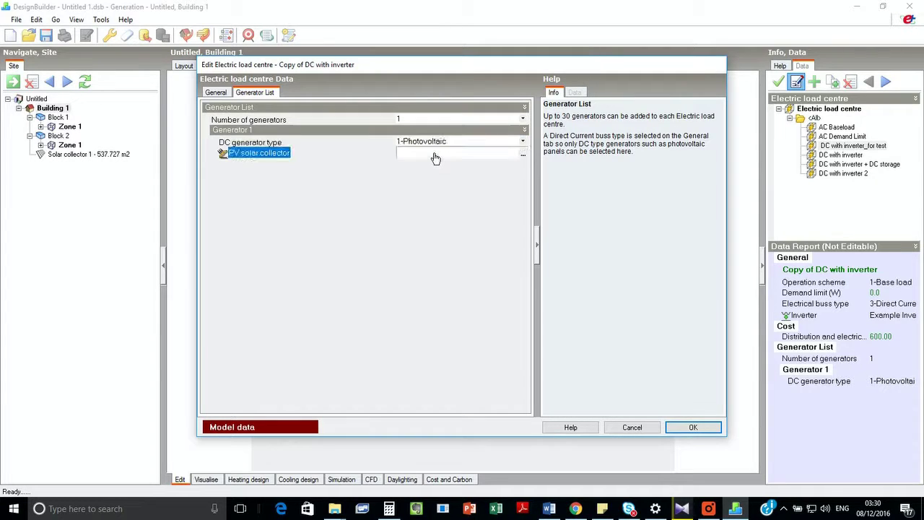
{"action": "left_click", "coordinate": [525, 159]}
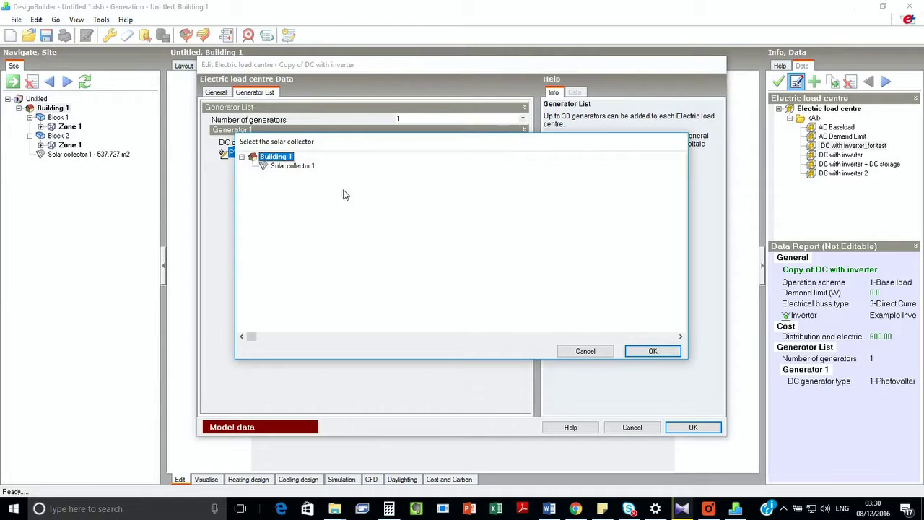
{"action": "left_click", "coordinate": [305, 170]}
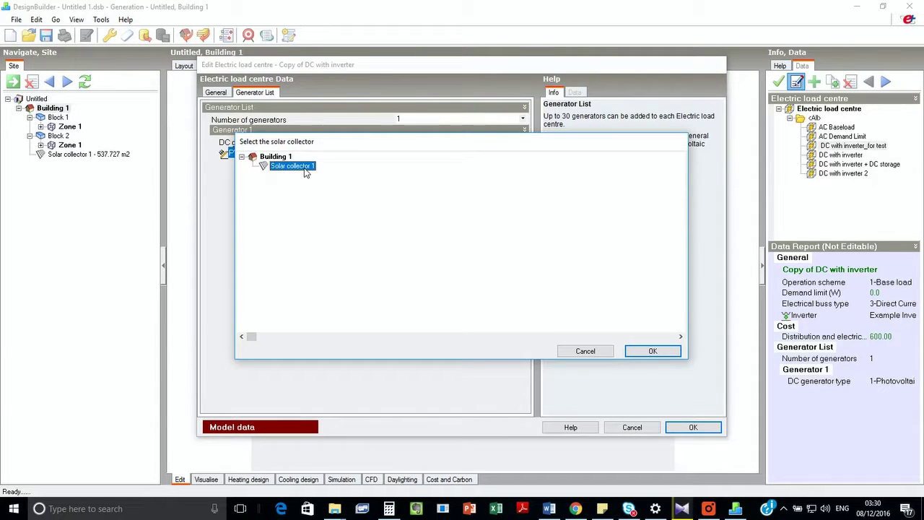
{"action": "left_click", "coordinate": [648, 352]}
{"action": "left_click", "coordinate": [691, 428]}
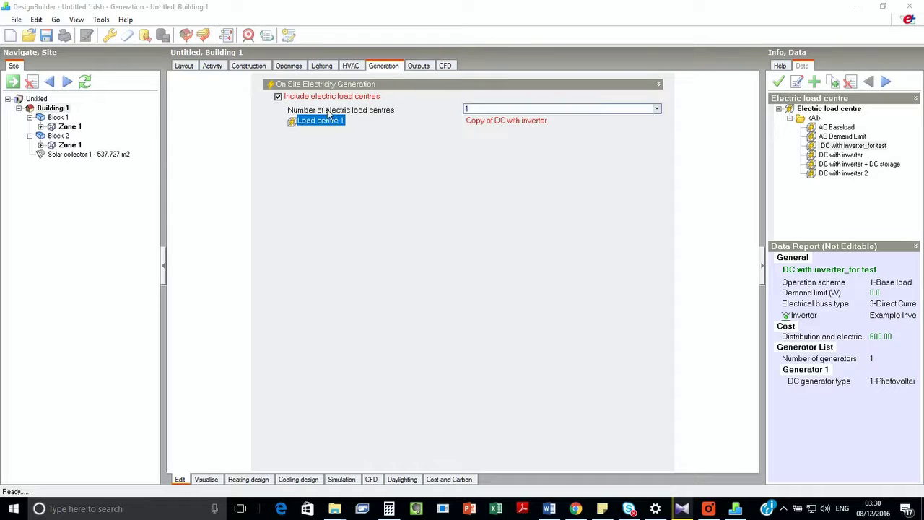
Return to the Layout view, then move to the Simulation screen
{"action": "left_click", "coordinate": [185, 66]}
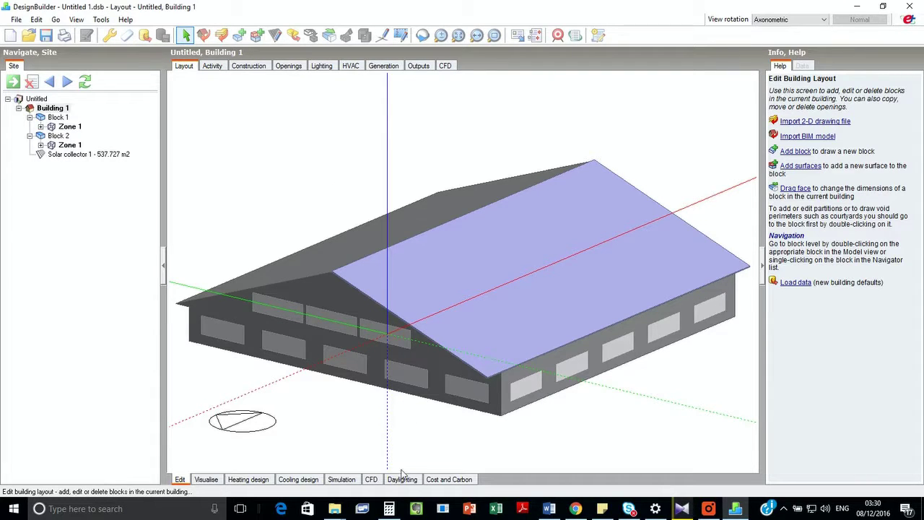
{"action": "left_click", "coordinate": [351, 480]}
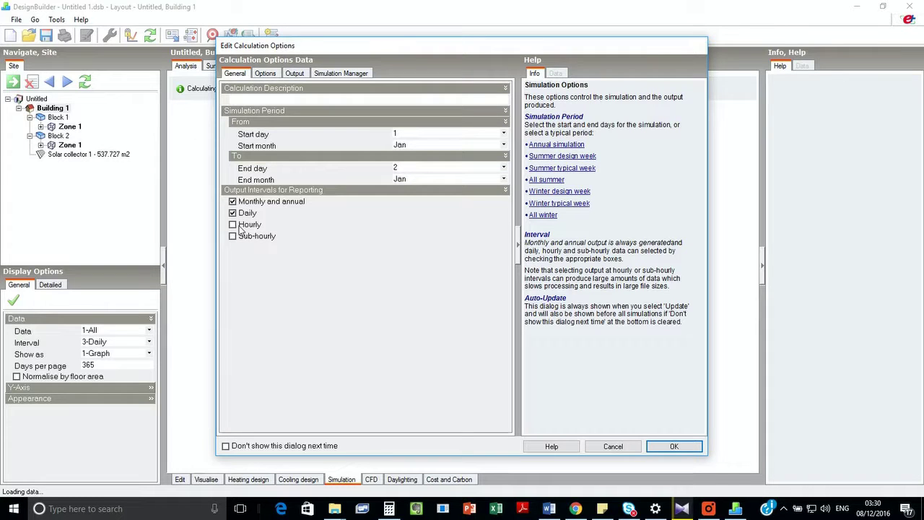
Accept the 1–2 January calculation options with monthly, daily and hourly output
{"action": "left_click", "coordinate": [670, 446]}
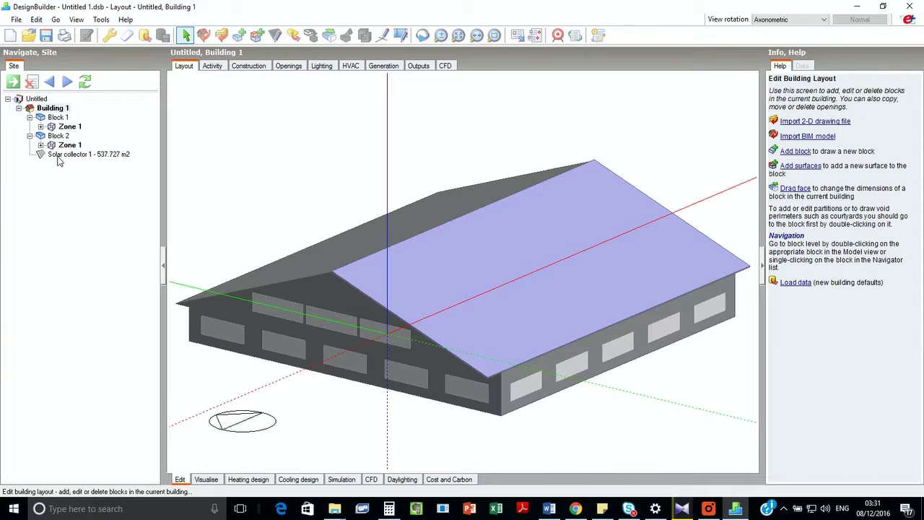
Export the EnergyPlus simulation input file, accepting the calculation options
{"action": "left_click", "coordinate": [15, 20]}
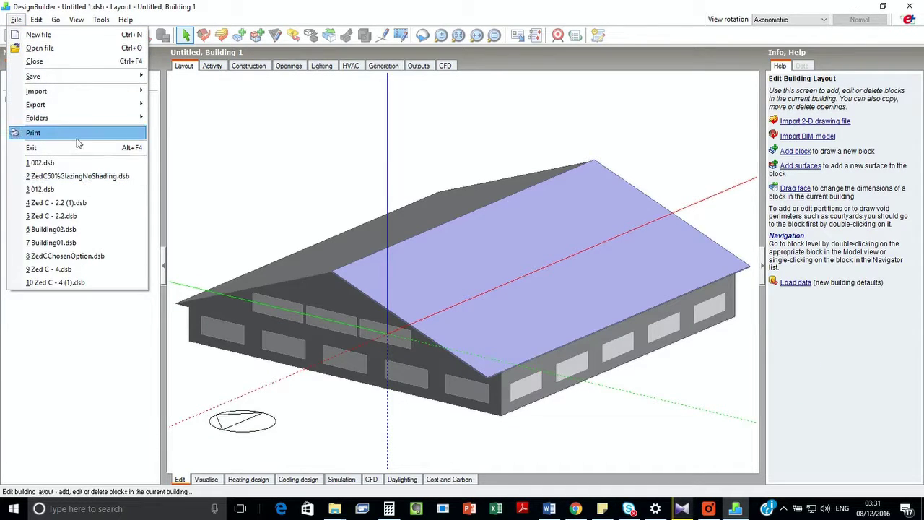
{"action": "mouse_move", "coordinate": [82, 108]}
{"action": "mouse_move", "coordinate": [242, 104]}
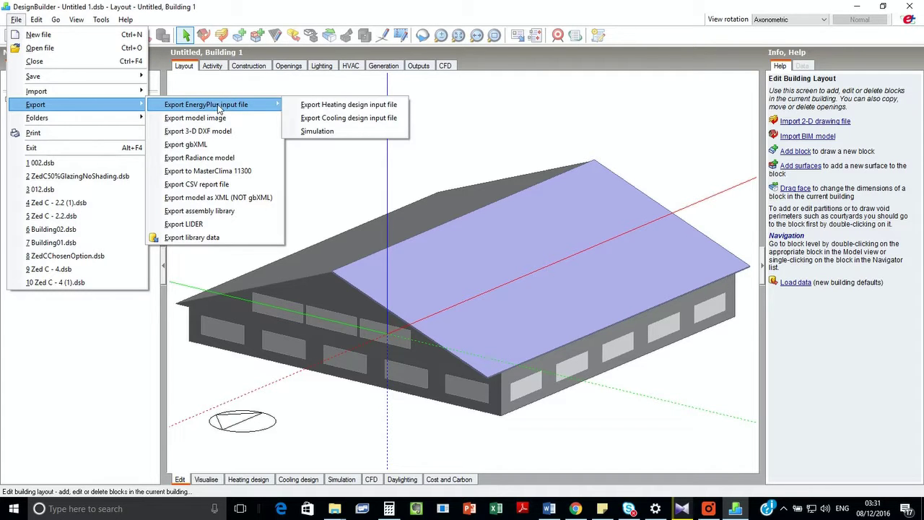
{"action": "left_click", "coordinate": [345, 133]}
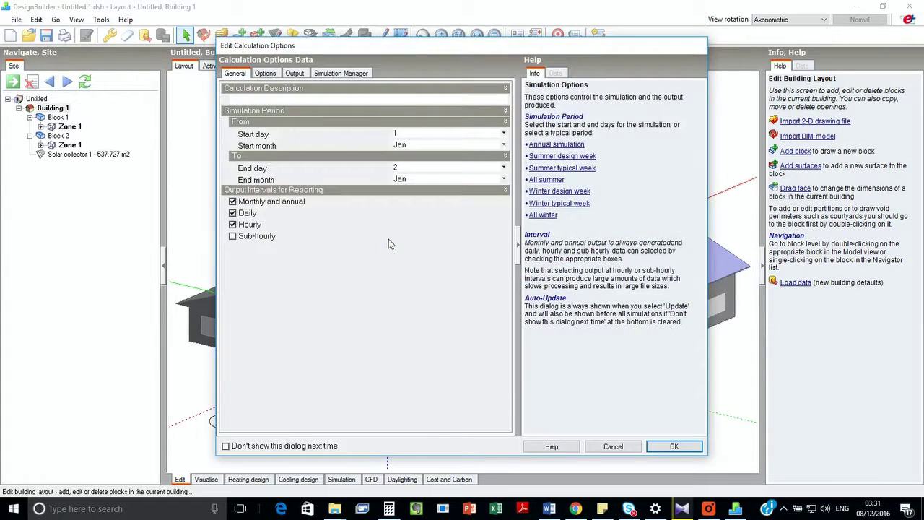
{"action": "left_click", "coordinate": [653, 446]}
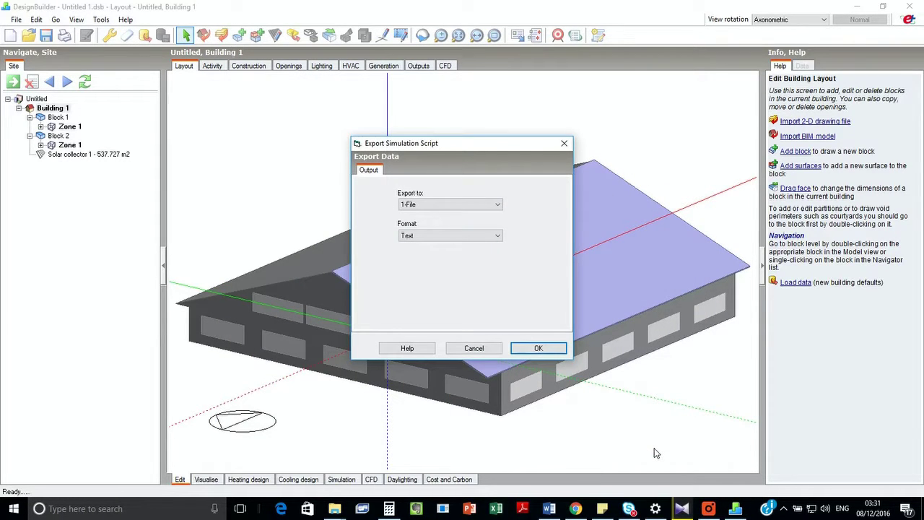
{"action": "left_click", "coordinate": [549, 351]}
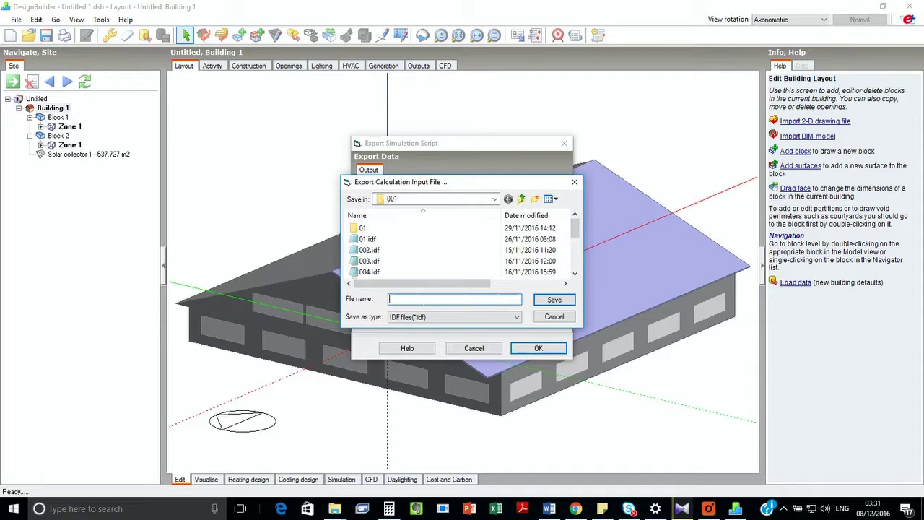
Save the export as Test 01 and view it maximised in Notepad
{"action": "type", "text": "Test 01"}
{"action": "key", "text": "Return"}
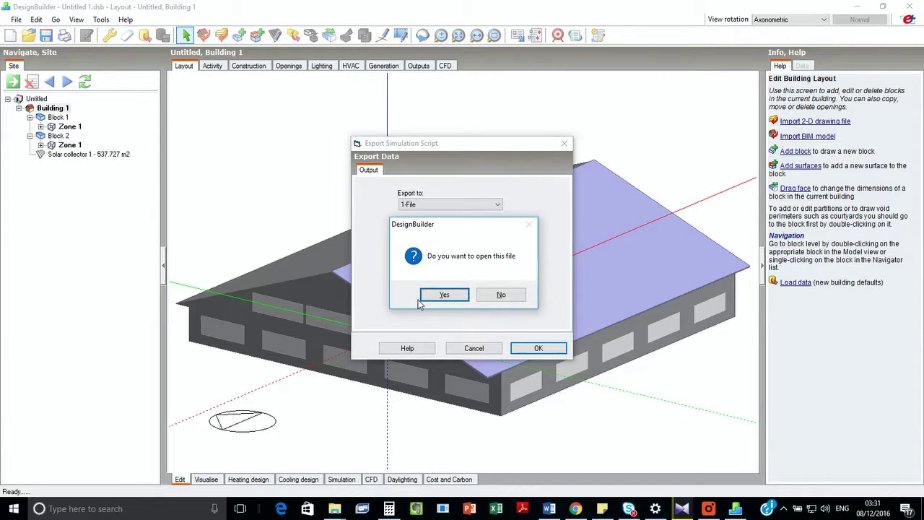
{"action": "left_click", "coordinate": [437, 296]}
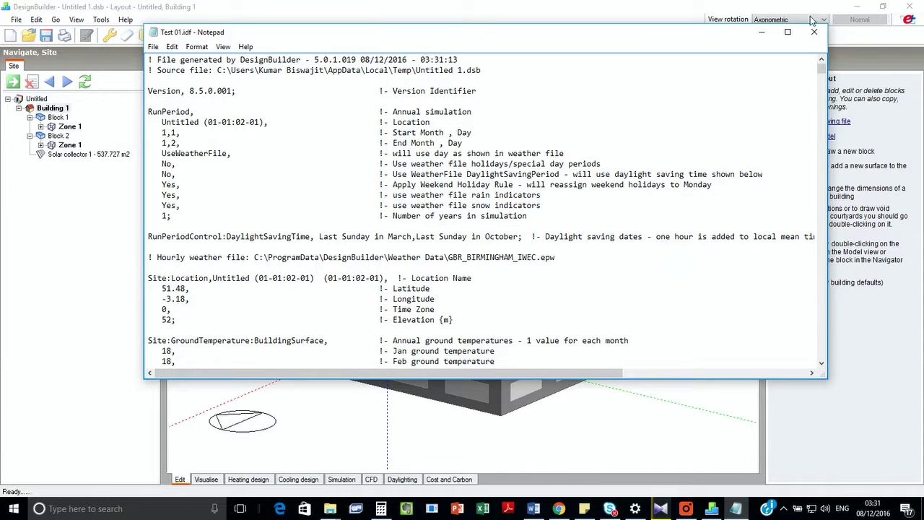
{"action": "left_click", "coordinate": [788, 32]}
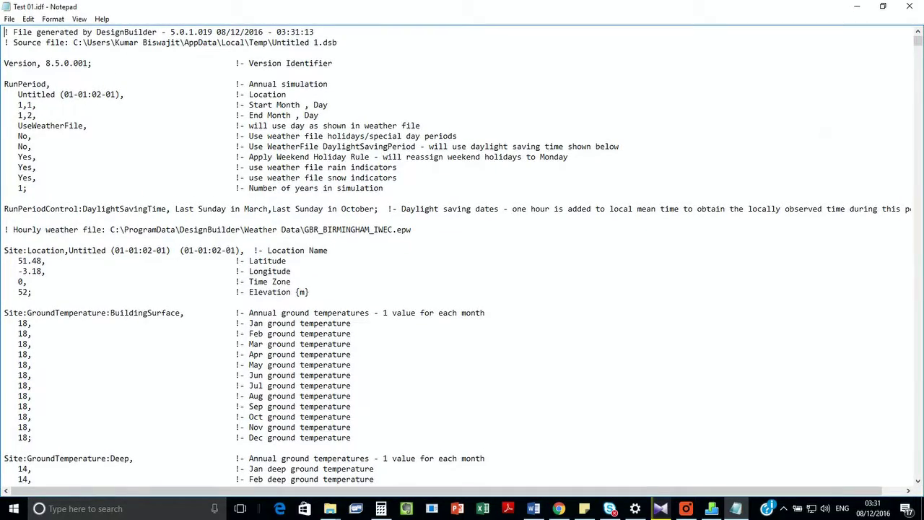
Delete the Output:Variable report lines from Test 01.idf and close Notepad
{"action": "left_click_drag", "start_coordinate": [918, 40], "coordinate": [918, 462]}
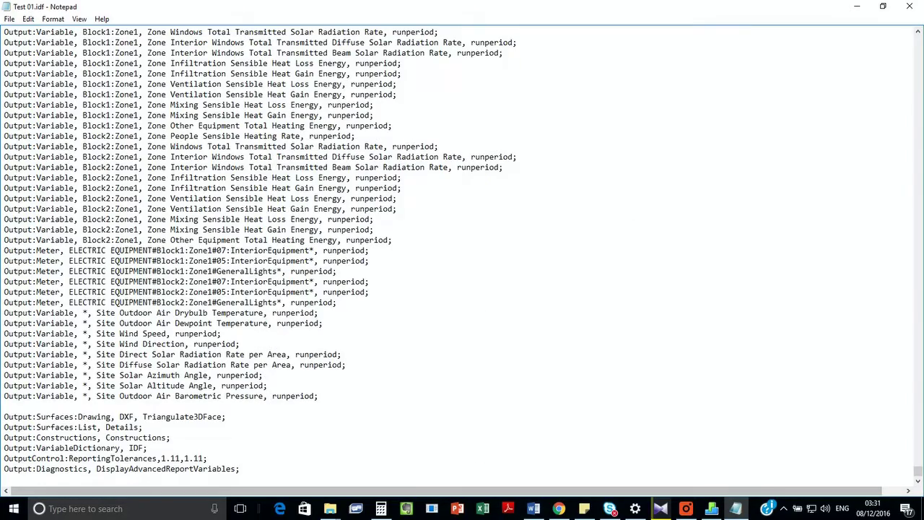
{"action": "left_click_drag", "start_coordinate": [320, 394], "coordinate": [4, 27]}
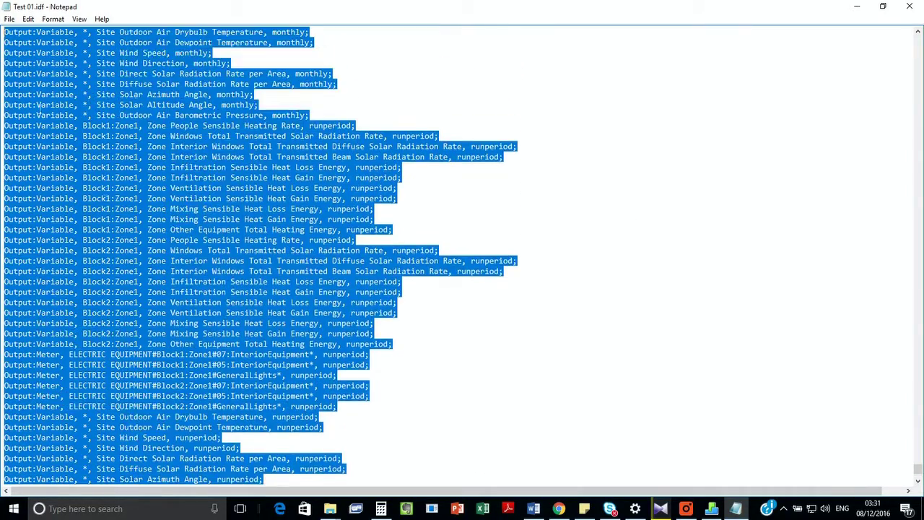
{"action": "scroll", "coordinate": [5, 28], "scroll_direction": "up", "scroll_amount": 20}
{"action": "scroll", "coordinate": [462, 257], "scroll_direction": "down", "scroll_amount": 20}
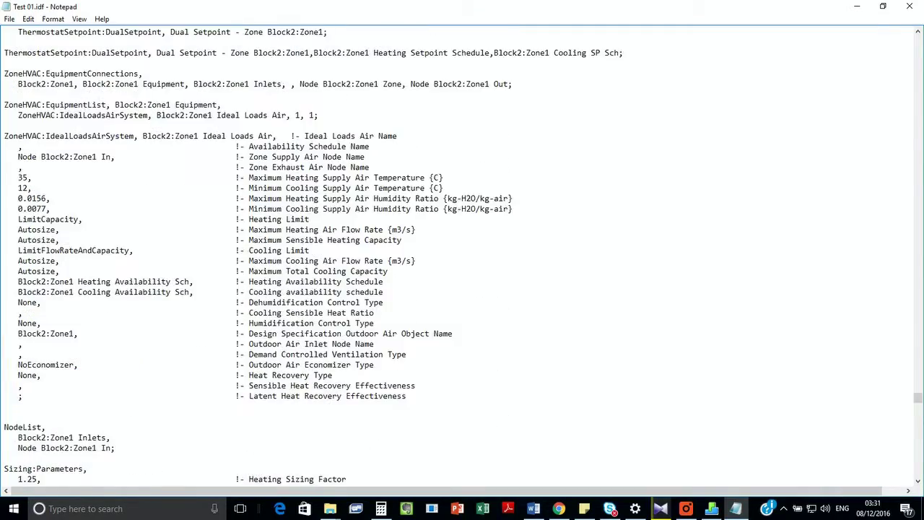
{"action": "scroll", "coordinate": [462, 256], "scroll_direction": "down", "scroll_amount": 7}
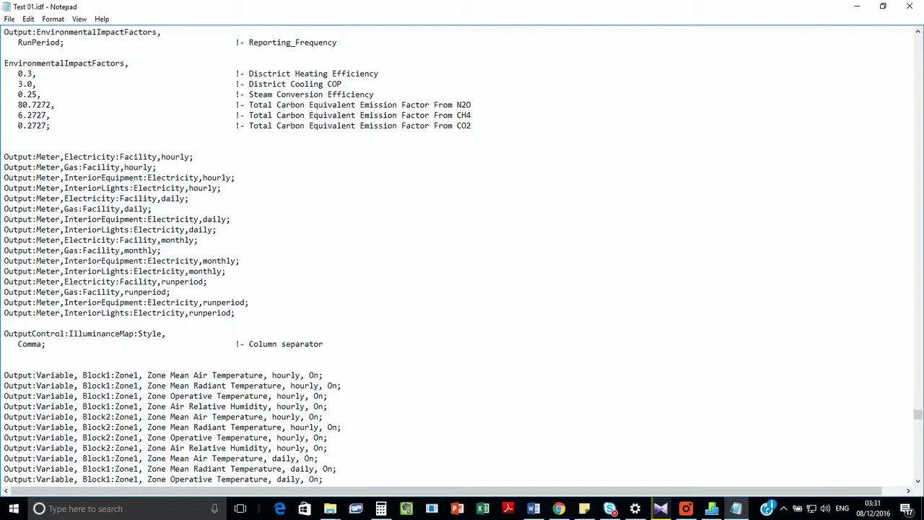
{"action": "left_click", "coordinate": [4, 365], "text": "shift"}
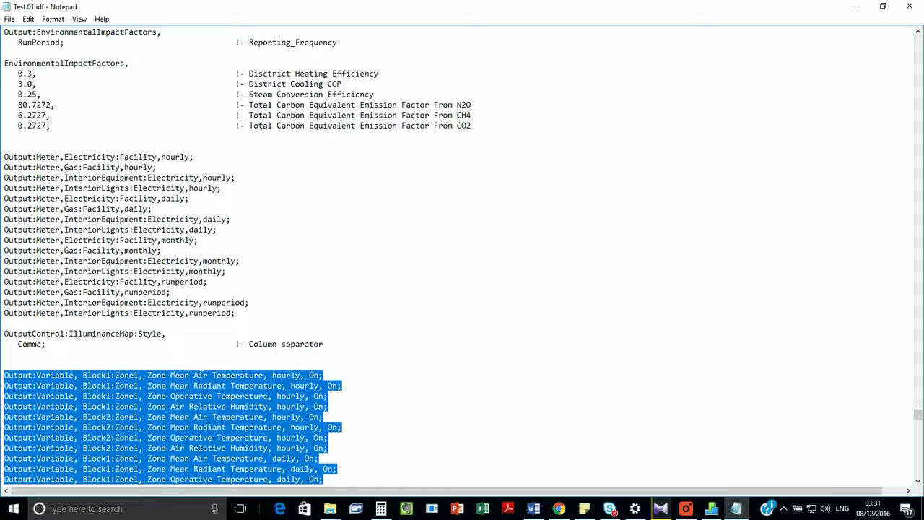
{"action": "key", "text": "Delete"}
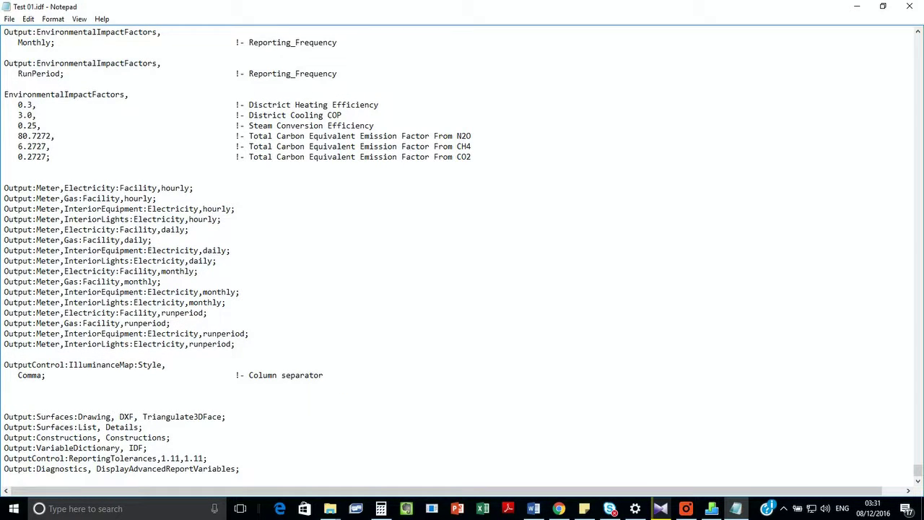
{"action": "left_click", "coordinate": [909, 6]}
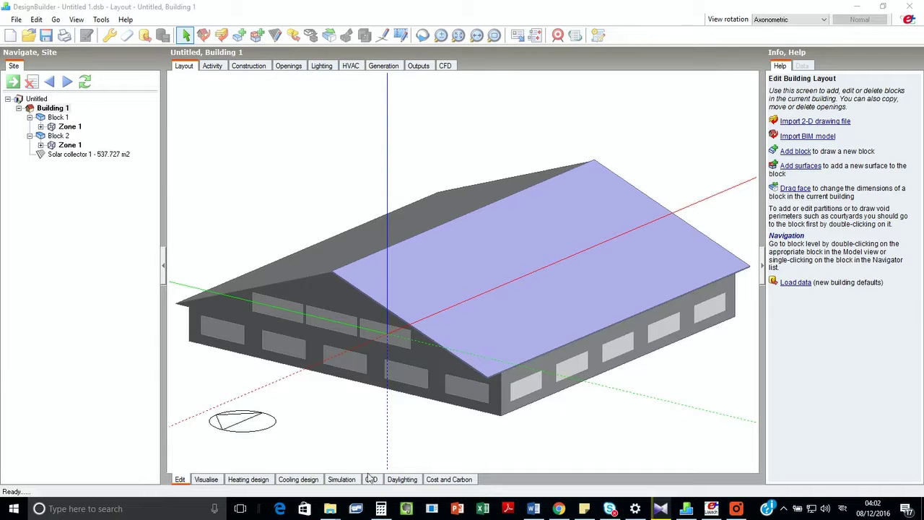
{"action": "left_click", "coordinate": [711, 510]}
Simulate Test 01.idf in EP-Launch, proceeding past the old-version warning
{"action": "left_click", "coordinate": [332, 188]}
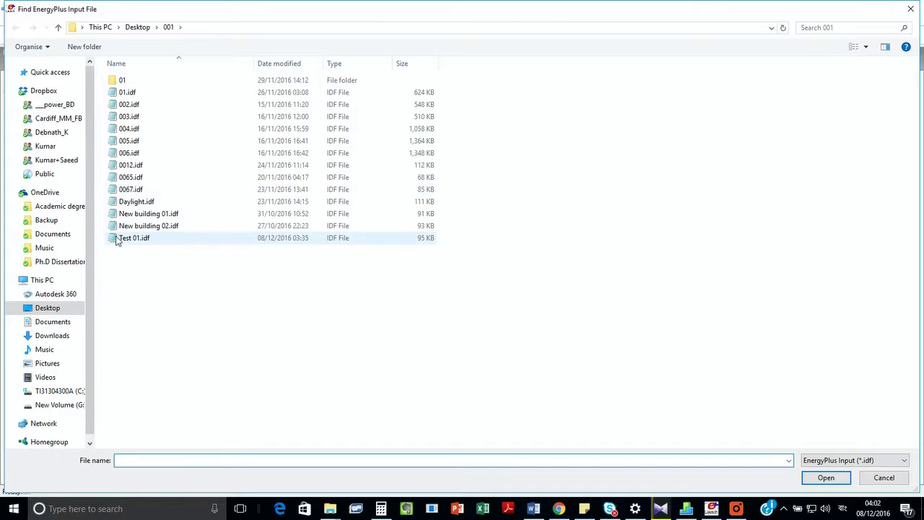
{"action": "double_click", "coordinate": [124, 238]}
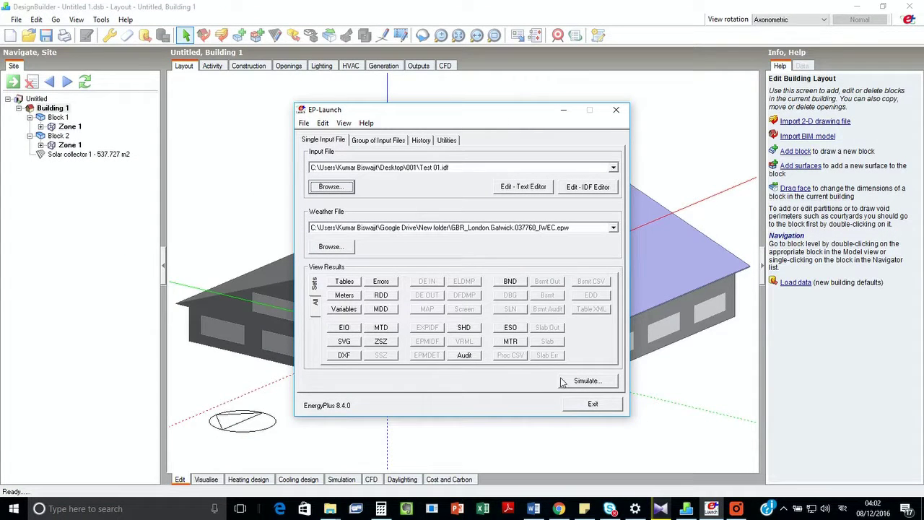
{"action": "left_click", "coordinate": [587, 381]}
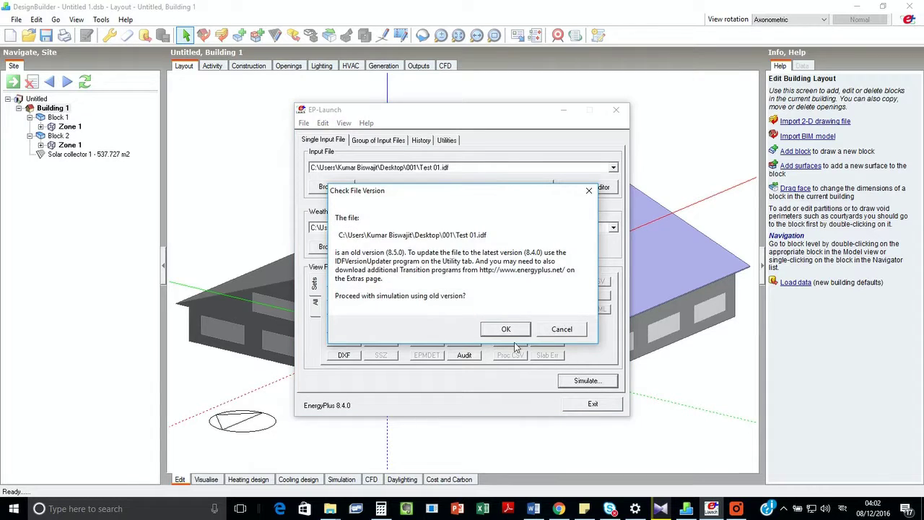
{"action": "left_click", "coordinate": [509, 329]}
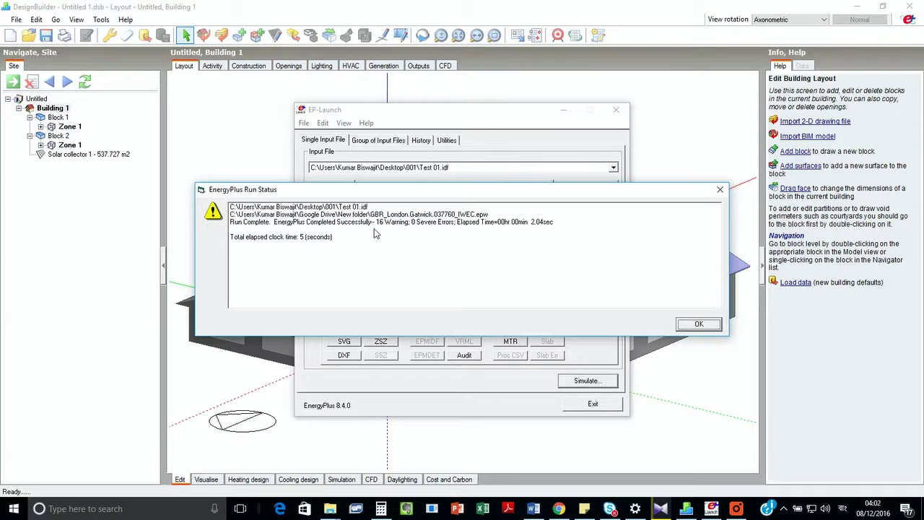
{"action": "left_click", "coordinate": [694, 325]}
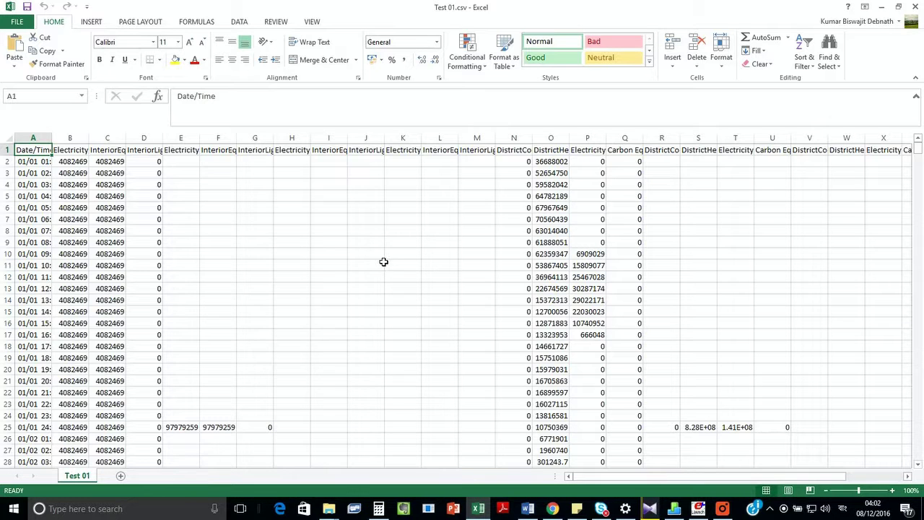
Widen columns B, C and P so their full output headers are readable
{"action": "double_click", "coordinate": [89, 137]}
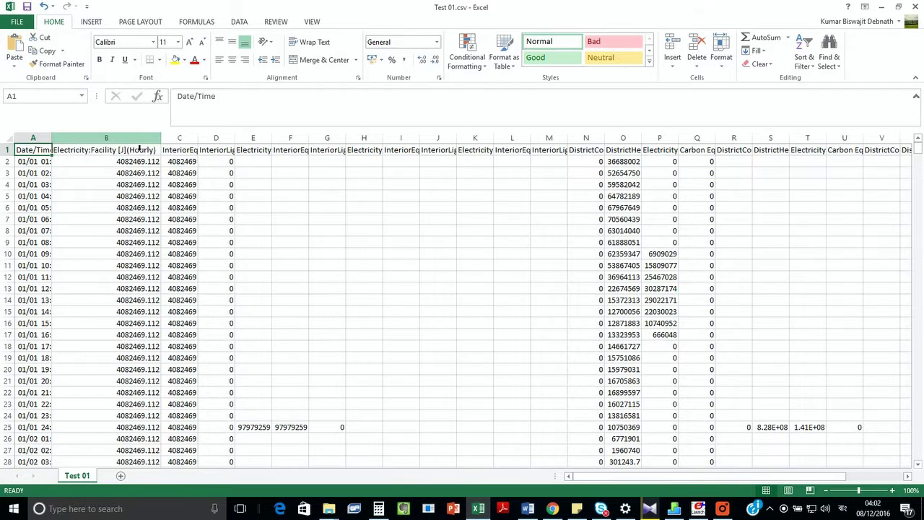
{"action": "left_click", "coordinate": [136, 142]}
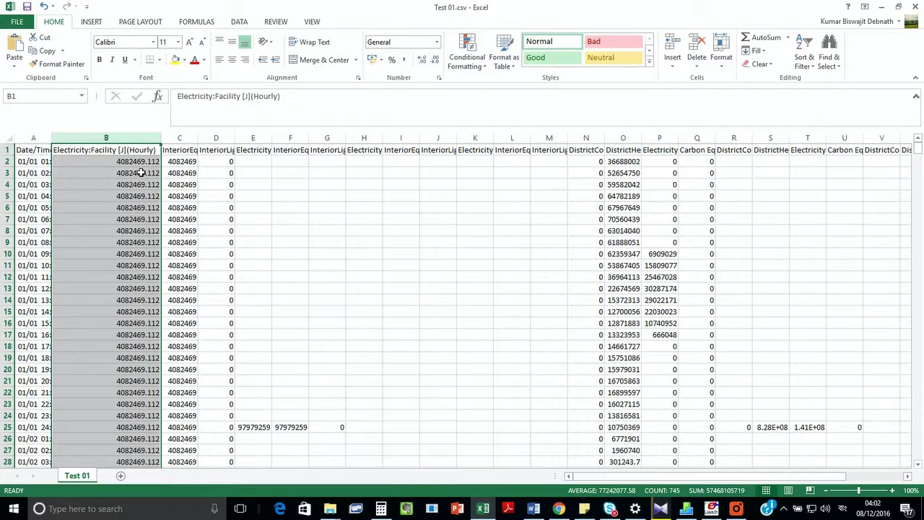
{"action": "double_click", "coordinate": [198, 140]}
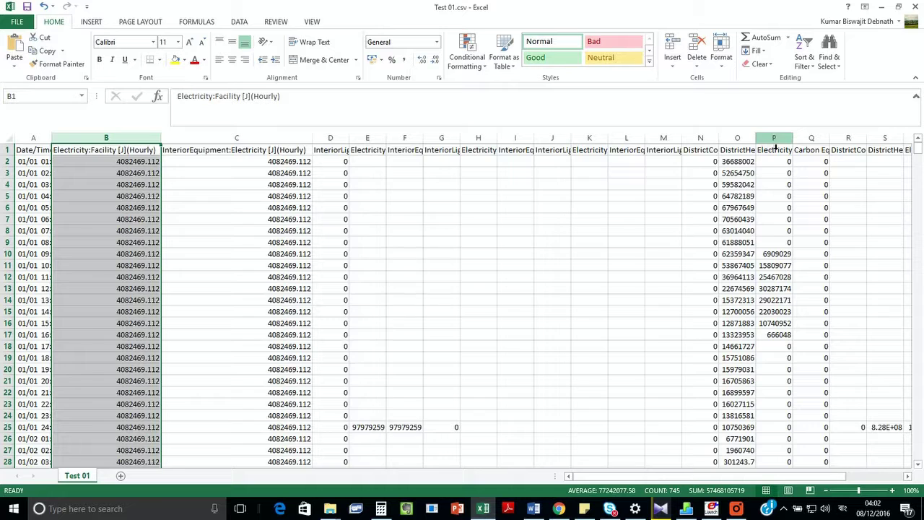
{"action": "left_click", "coordinate": [717, 143]}
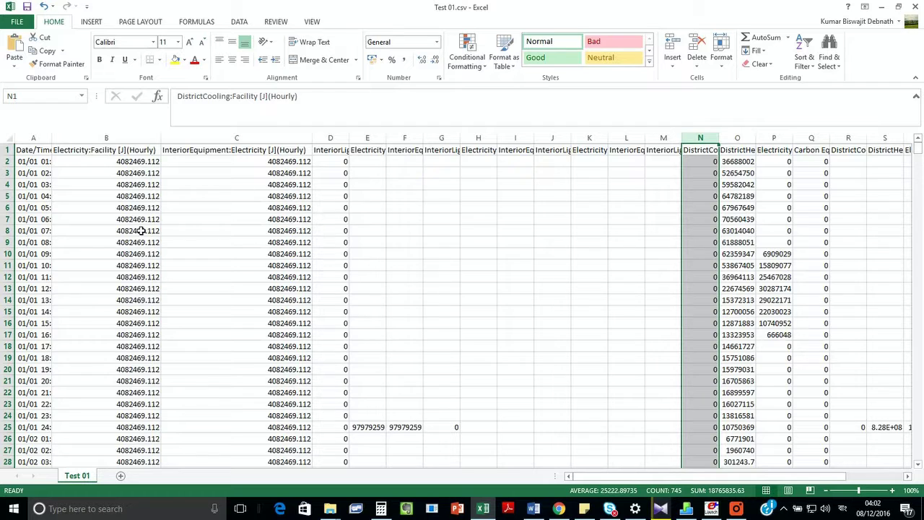
{"action": "left_click", "coordinate": [787, 138]}
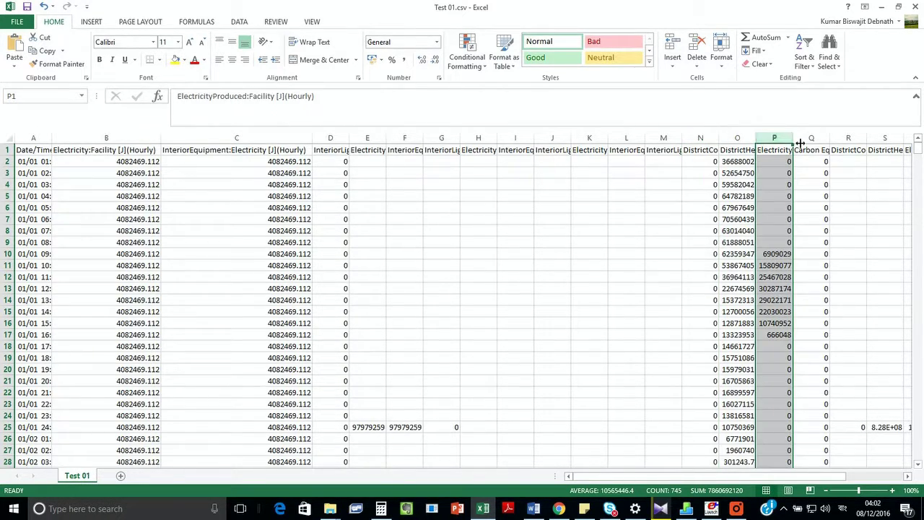
{"action": "double_click", "coordinate": [795, 138]}
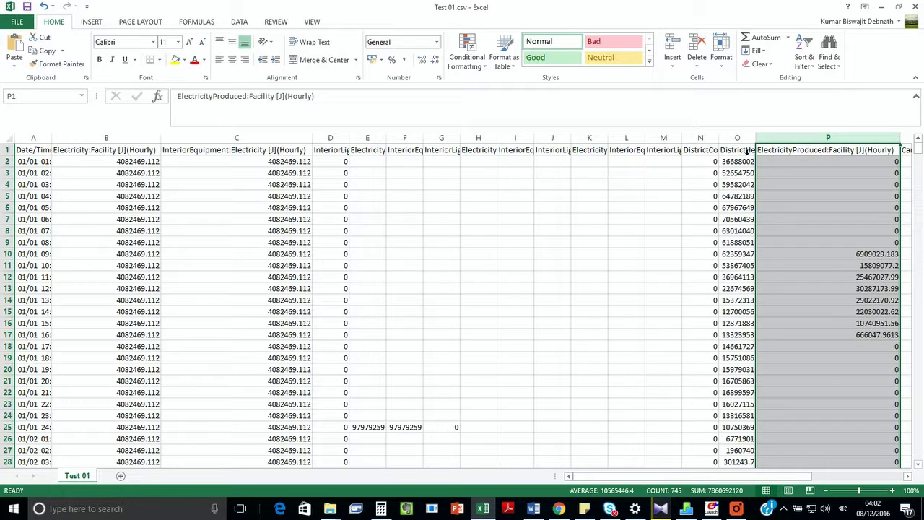
Delete columns C–O, then delete every column after ElectricityProduced:Facility
{"action": "left_click_drag", "start_coordinate": [746, 144], "coordinate": [247, 195]}
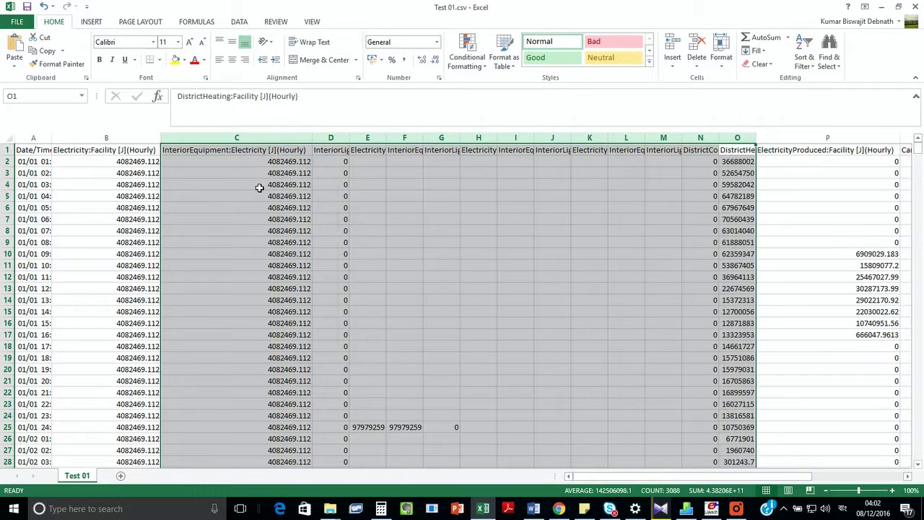
{"action": "right_click", "coordinate": [258, 187]}
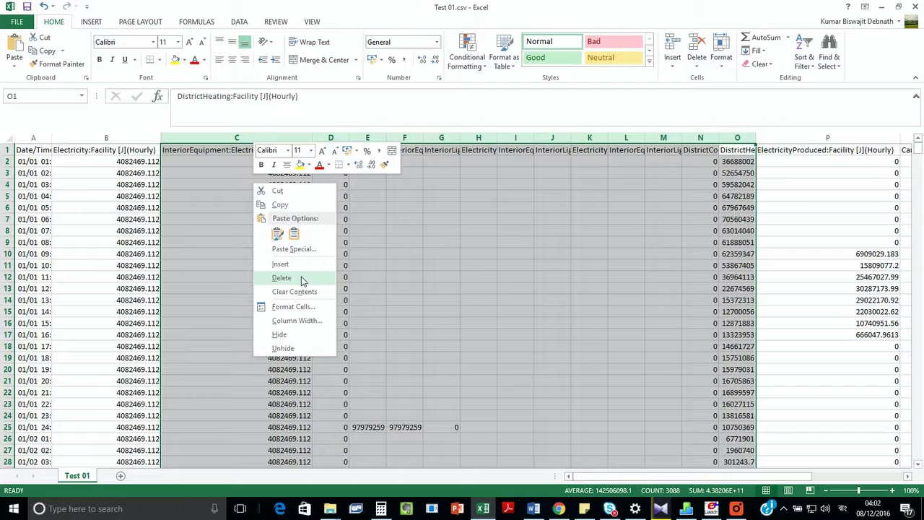
{"action": "left_click", "coordinate": [282, 278]}
{"action": "left_click_drag", "start_coordinate": [332, 145], "coordinate": [911, 144]}
{"action": "right_click", "coordinate": [621, 285]}
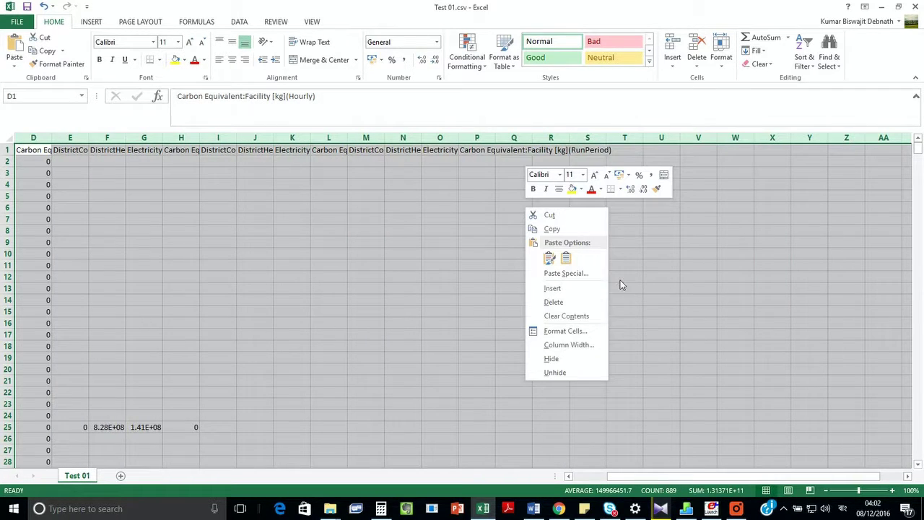
{"action": "left_click", "coordinate": [554, 302]}
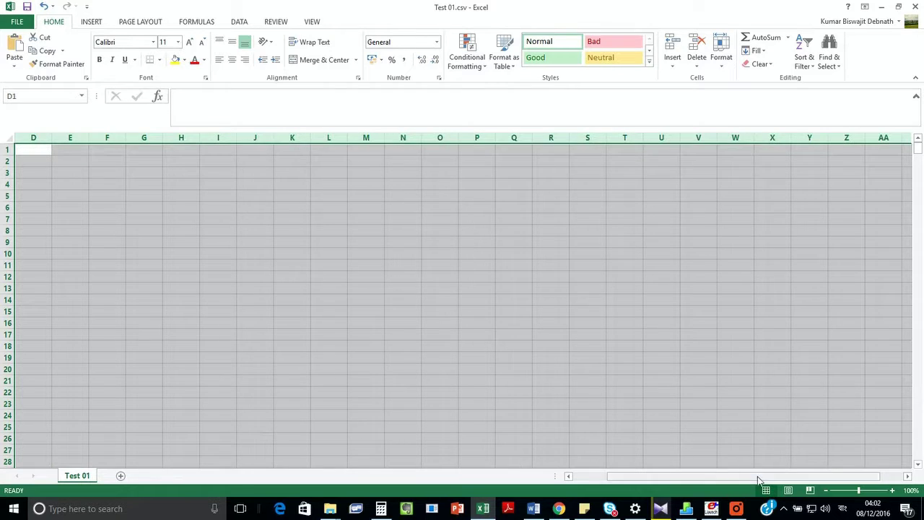
{"action": "left_click_drag", "start_coordinate": [761, 480], "coordinate": [552, 479]}
Autofit column A for full timestamps and select demand and generation values B2:C745
{"action": "left_click", "coordinate": [273, 268]}
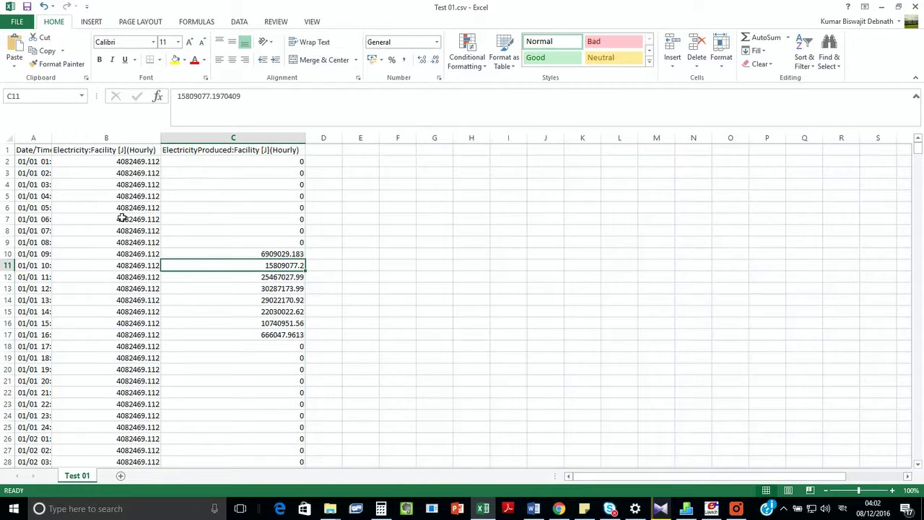
{"action": "double_click", "coordinate": [53, 148]}
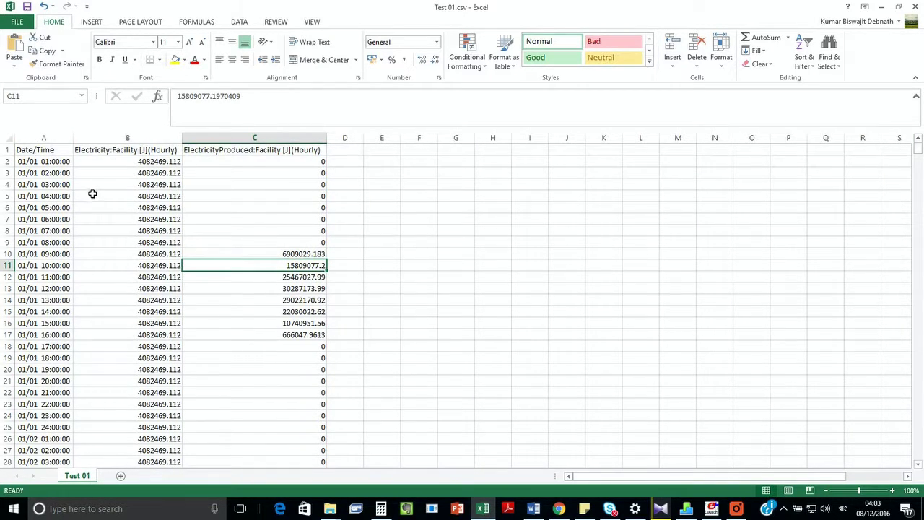
{"action": "scroll", "coordinate": [83, 195], "scroll_direction": "down", "scroll_amount": 1}
{"action": "scroll", "coordinate": [79, 196], "scroll_direction": "down", "scroll_amount": 20}
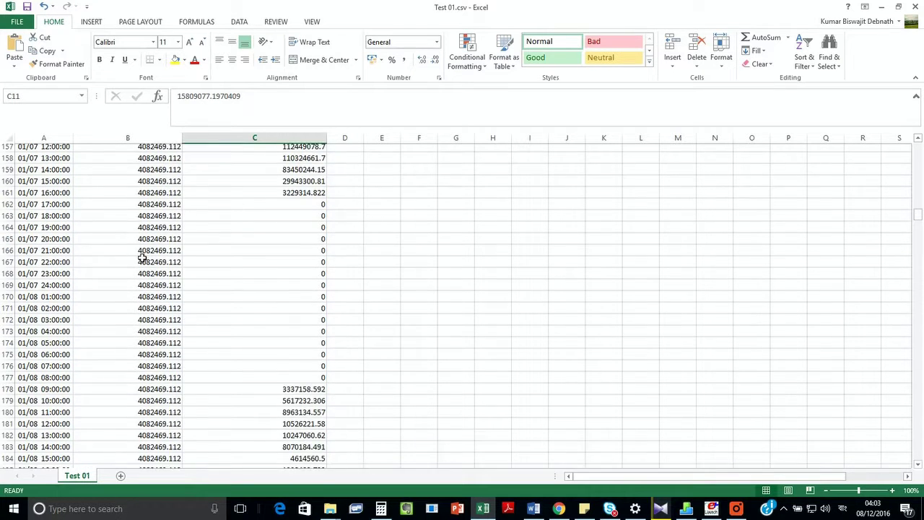
{"action": "scroll", "coordinate": [143, 257], "scroll_direction": "down", "scroll_amount": 20}
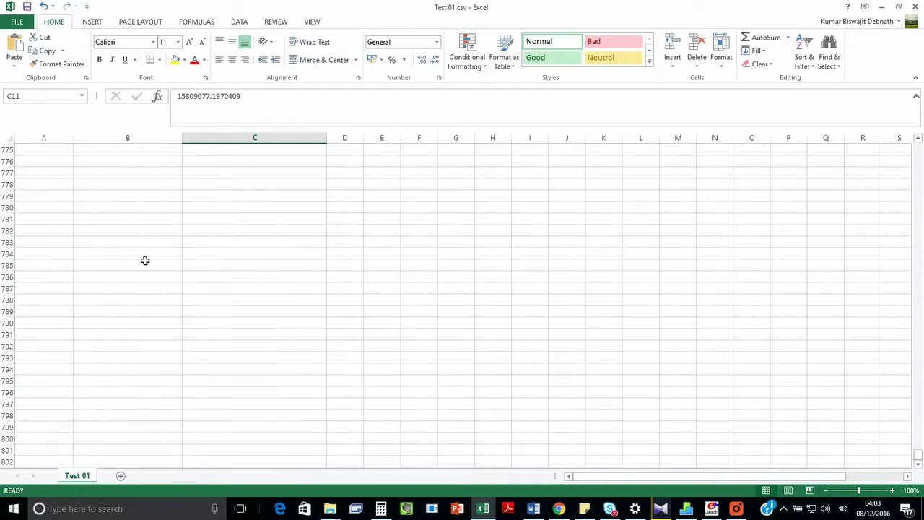
{"action": "scroll", "coordinate": [145, 261], "scroll_direction": "up", "scroll_amount": 12}
{"action": "scroll", "coordinate": [144, 259], "scroll_direction": "down", "scroll_amount": 6}
{"action": "scroll", "coordinate": [77, 263], "scroll_direction": "up", "scroll_amount": 1}
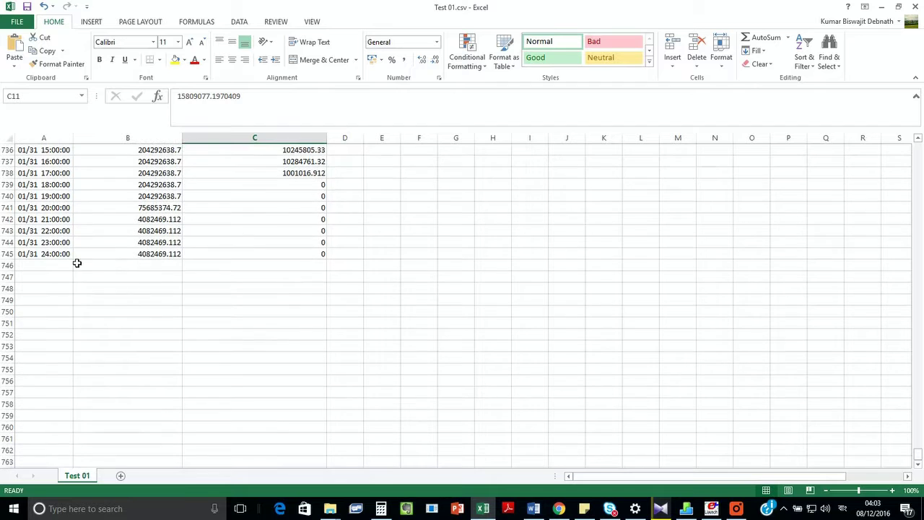
{"action": "left_click_drag", "start_coordinate": [127, 258], "coordinate": [301, 41]}
{"action": "left_click_drag", "start_coordinate": [292, 133], "coordinate": [275, 172]}
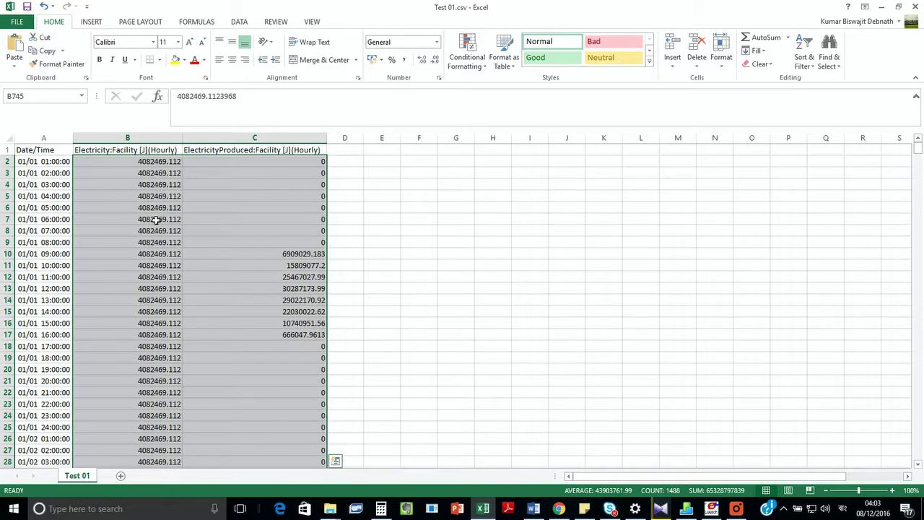
{"action": "left_click", "coordinate": [92, 22]}
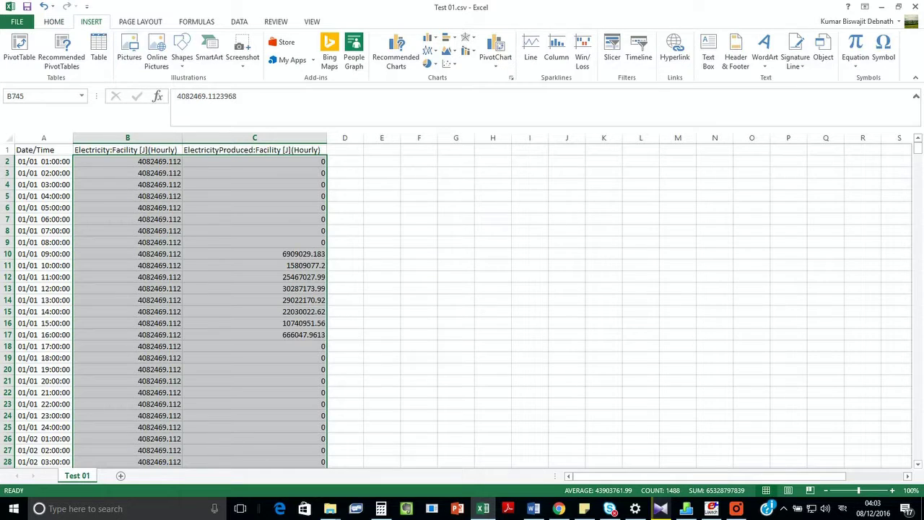
Insert a 2-D line chart of the selection, placed beside the data and enlarged
{"action": "left_click", "coordinate": [428, 52]}
{"action": "left_click", "coordinate": [439, 89]}
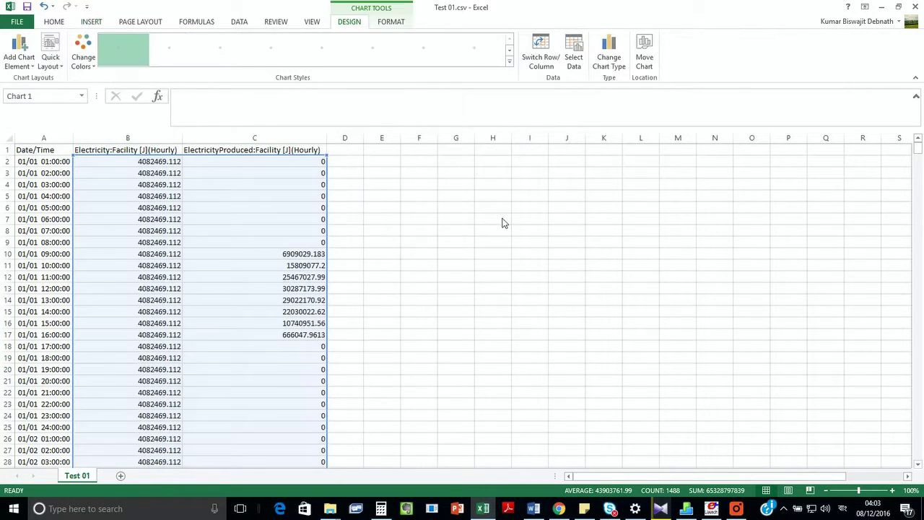
{"action": "left_click_drag", "start_coordinate": [513, 252], "coordinate": [559, 192]}
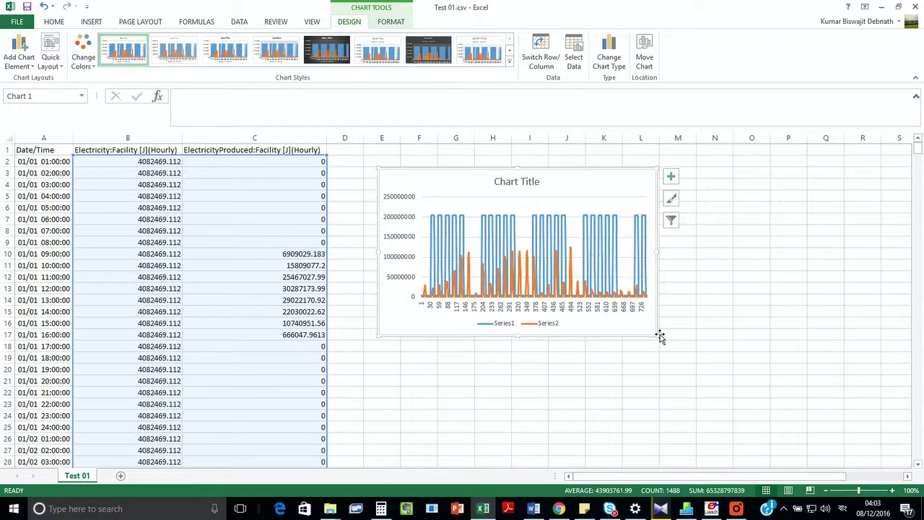
{"action": "left_click_drag", "start_coordinate": [657, 335], "coordinate": [809, 430]}
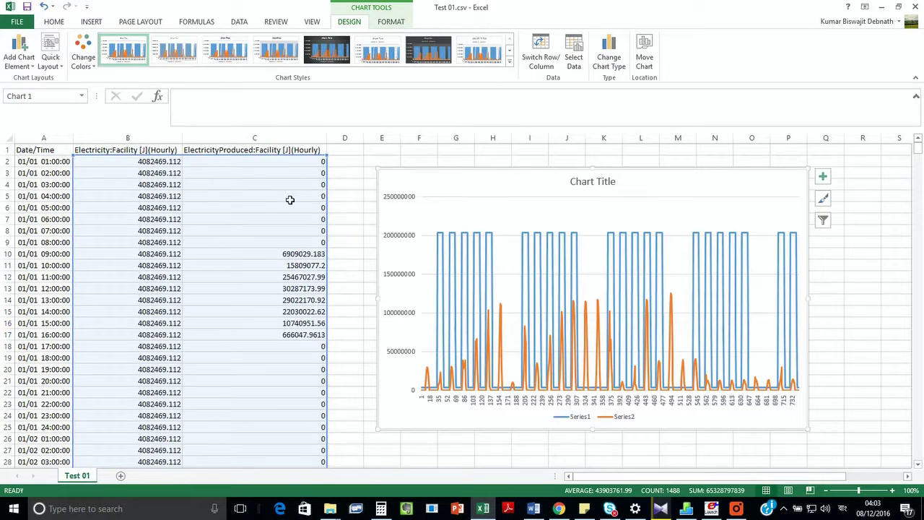
Reselect the line chart and nudge it slightly to the left
{"action": "left_click", "coordinate": [346, 196]}
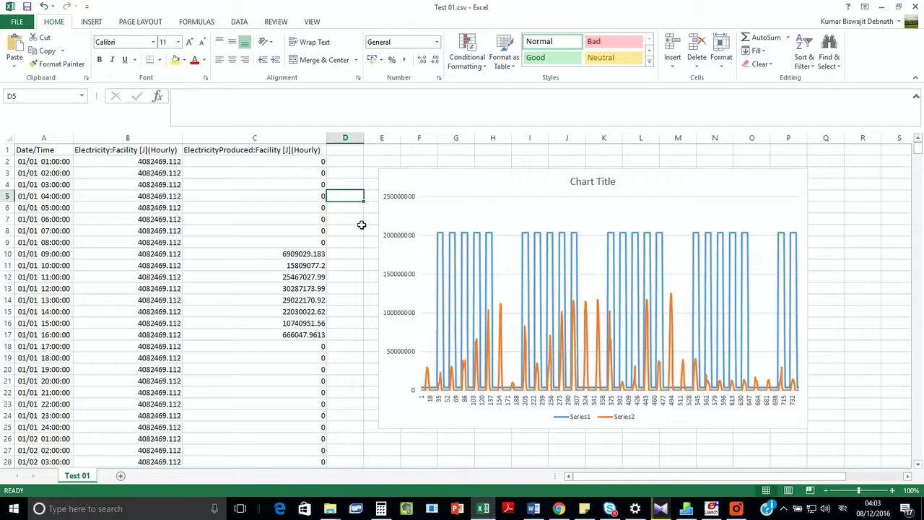
{"action": "left_click", "coordinate": [445, 190]}
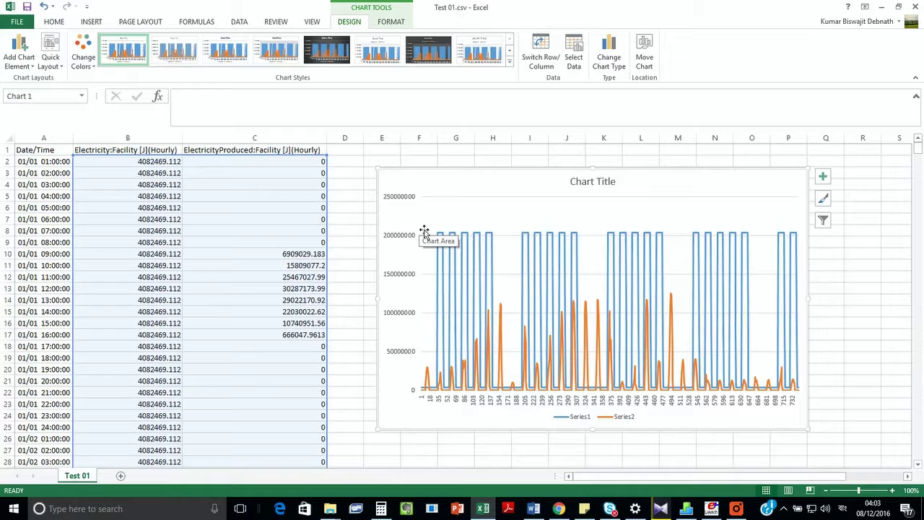
{"action": "mouse_move", "coordinate": [457, 250]}
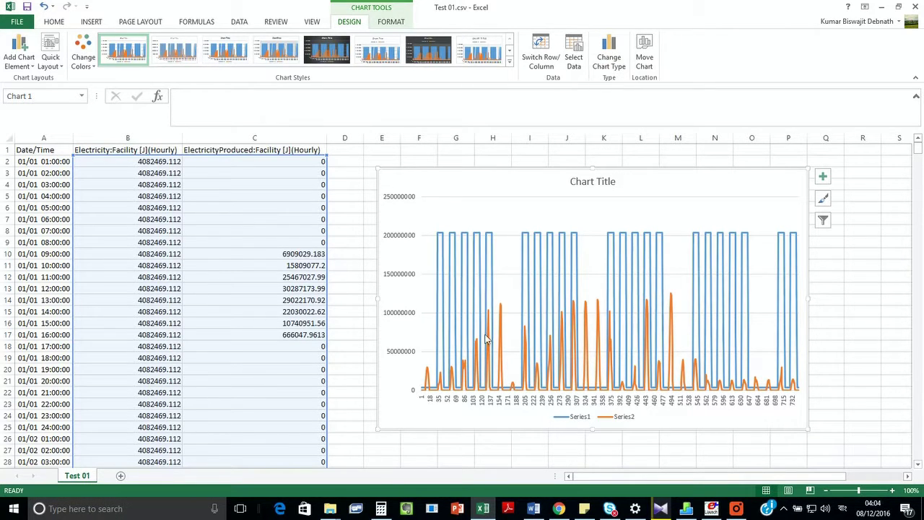
{"action": "mouse_move", "coordinate": [504, 330]}
{"action": "mouse_move", "coordinate": [485, 301]}
{"action": "left_click_drag", "start_coordinate": [524, 187], "coordinate": [515, 189]}
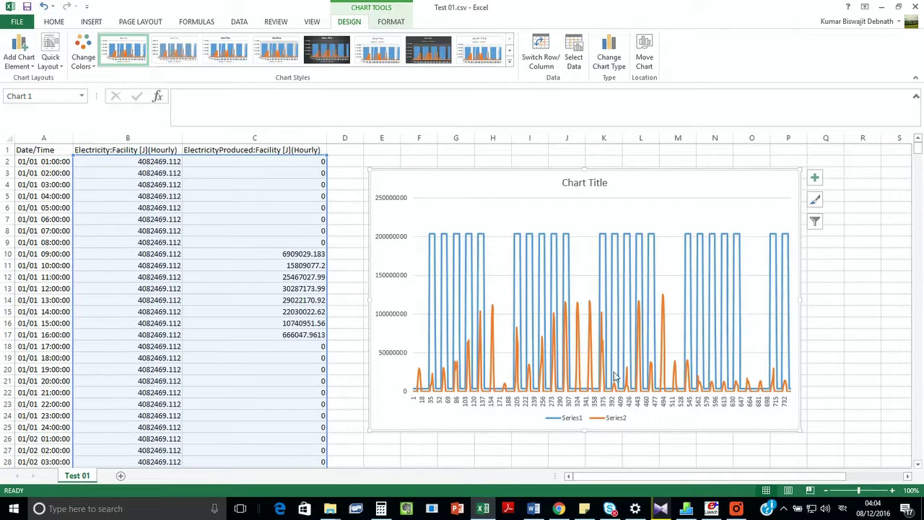
{"action": "mouse_move", "coordinate": [629, 366]}
{"action": "left_click", "coordinate": [737, 508]}
Return to DesignBuilder's Generation settings and select the DC with inverter load centre
{"action": "left_click", "coordinate": [882, 7]}
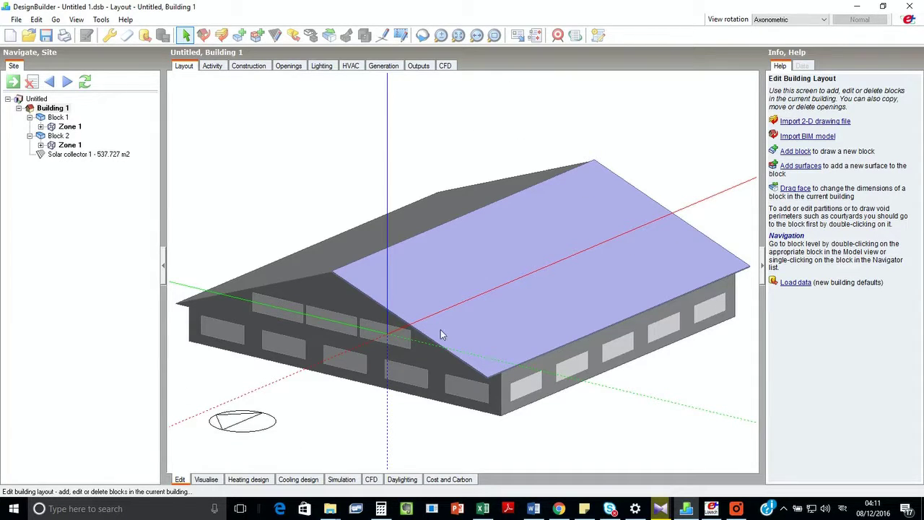
{"action": "left_click", "coordinate": [394, 68]}
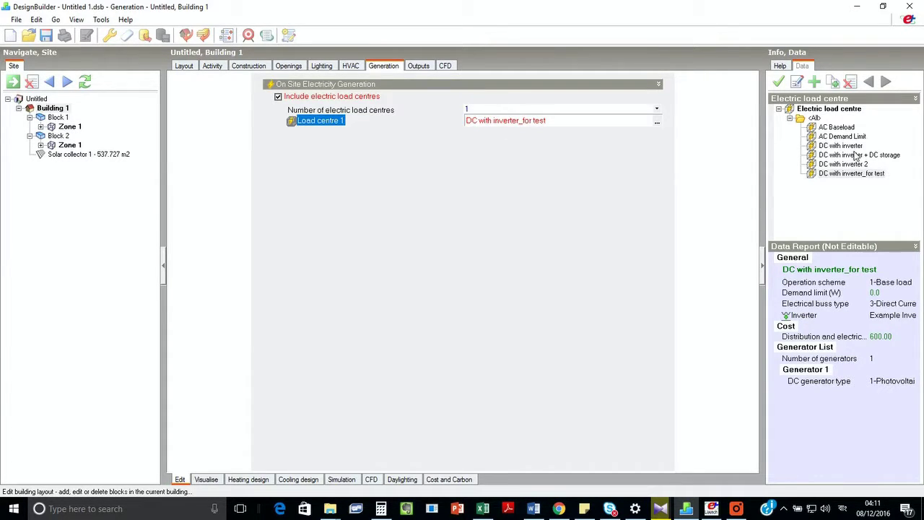
{"action": "left_click", "coordinate": [853, 147]}
Edit the 'DC with inverter_for test' load centre, setting its electrical buss type to 1-Alternating Current
{"action": "left_click", "coordinate": [855, 173]}
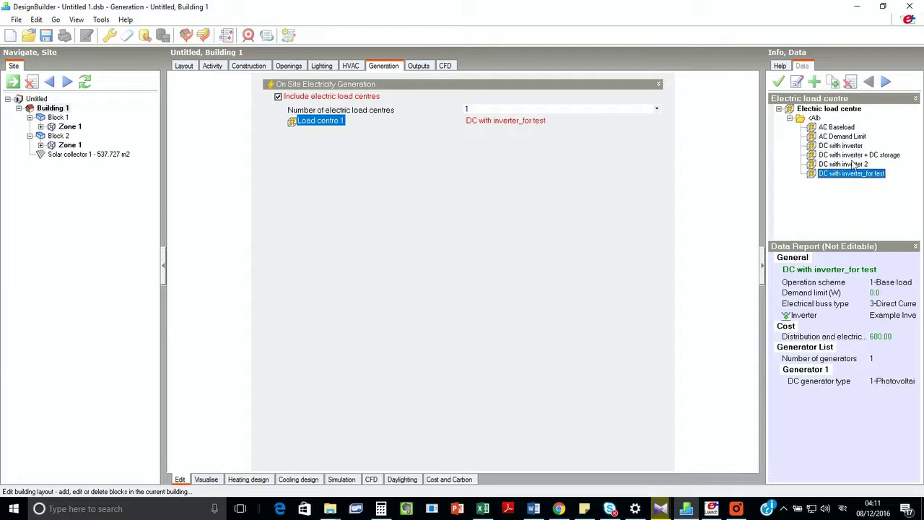
{"action": "left_click", "coordinate": [797, 82]}
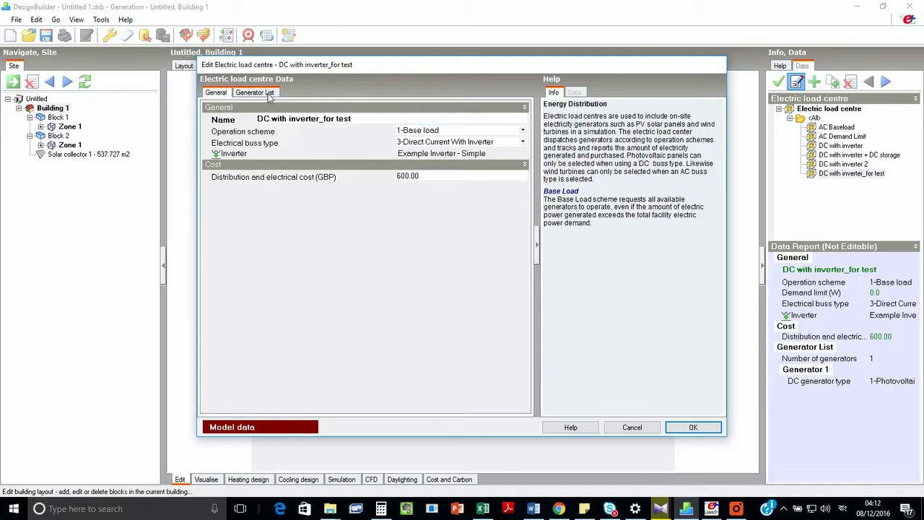
{"action": "left_click", "coordinate": [267, 93]}
{"action": "left_click", "coordinate": [435, 141]}
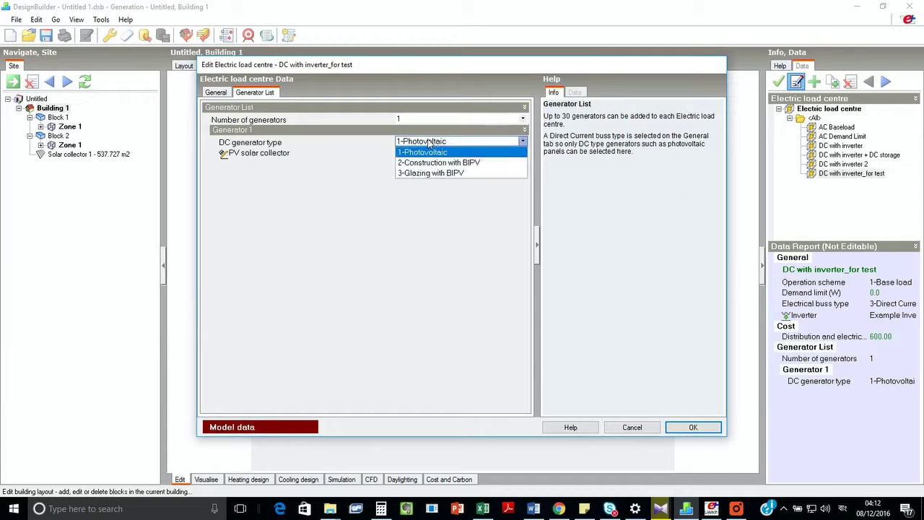
{"action": "left_click", "coordinate": [216, 92]}
{"action": "left_click", "coordinate": [216, 93]}
{"action": "left_click", "coordinate": [447, 142]}
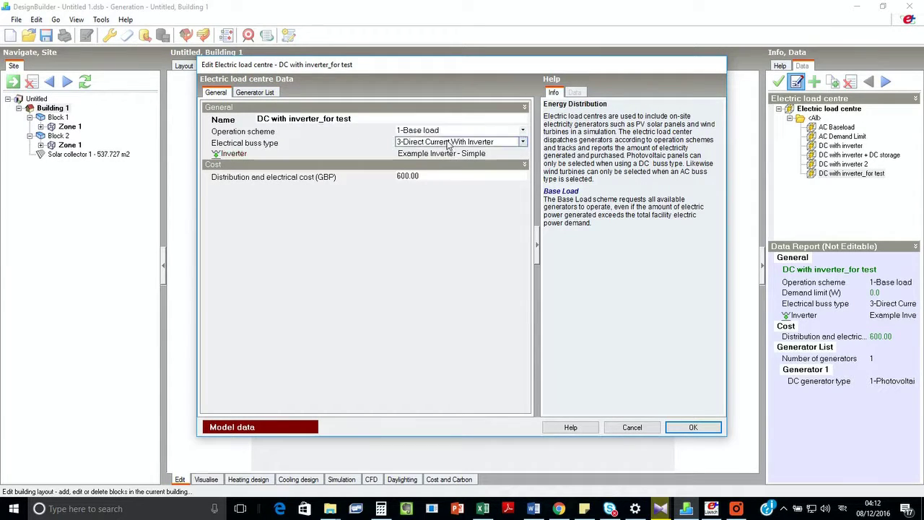
{"action": "left_click", "coordinate": [447, 143]}
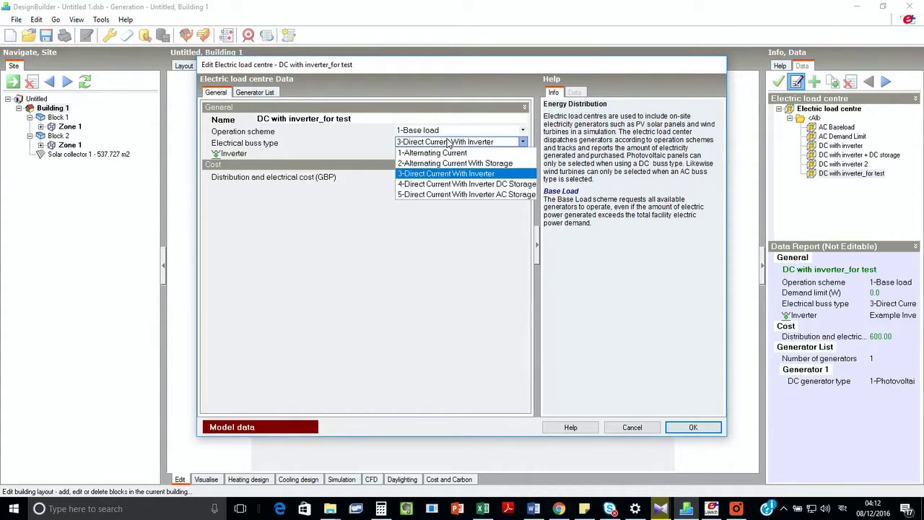
{"action": "left_click", "coordinate": [509, 157]}
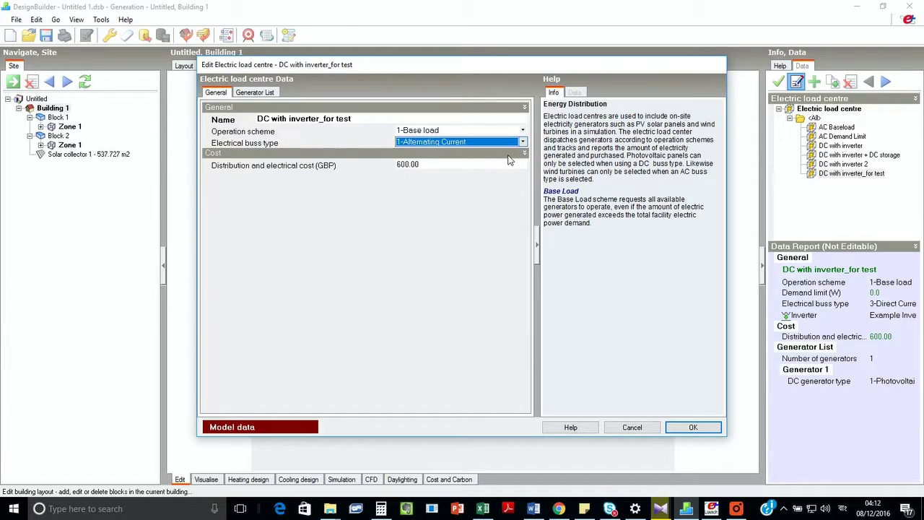
{"action": "left_click", "coordinate": [254, 94]}
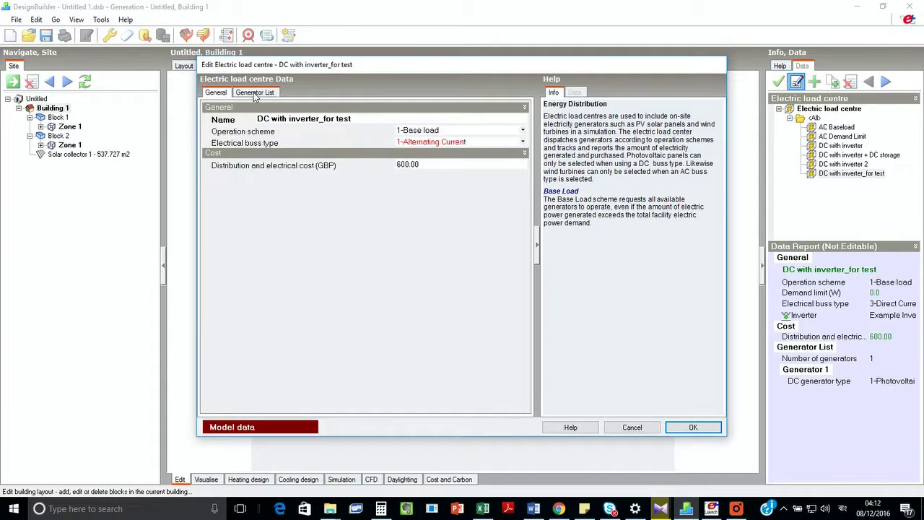
{"action": "left_click", "coordinate": [254, 94]}
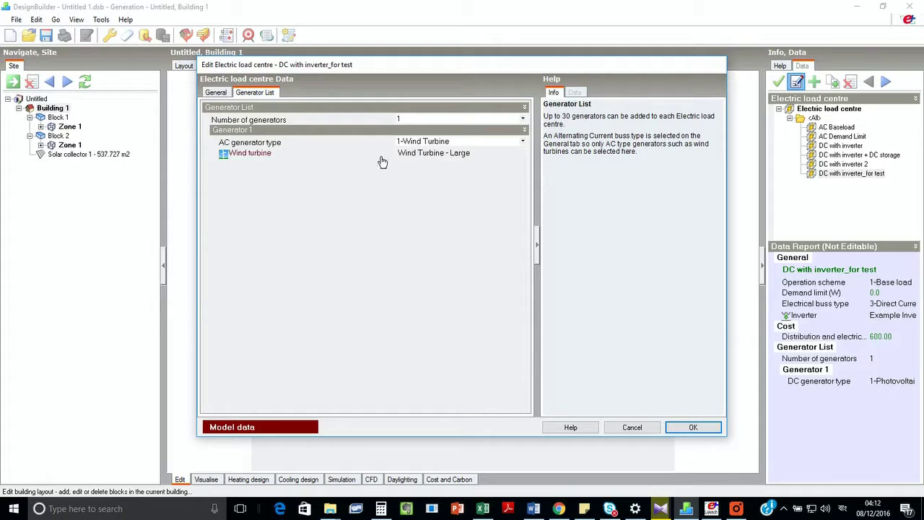
Keep Wind Turbine as the AC generator type, choose the Medium Sized model, and confirm
{"action": "left_click", "coordinate": [422, 142]}
{"action": "left_click", "coordinate": [422, 143]}
{"action": "left_click", "coordinate": [422, 144]}
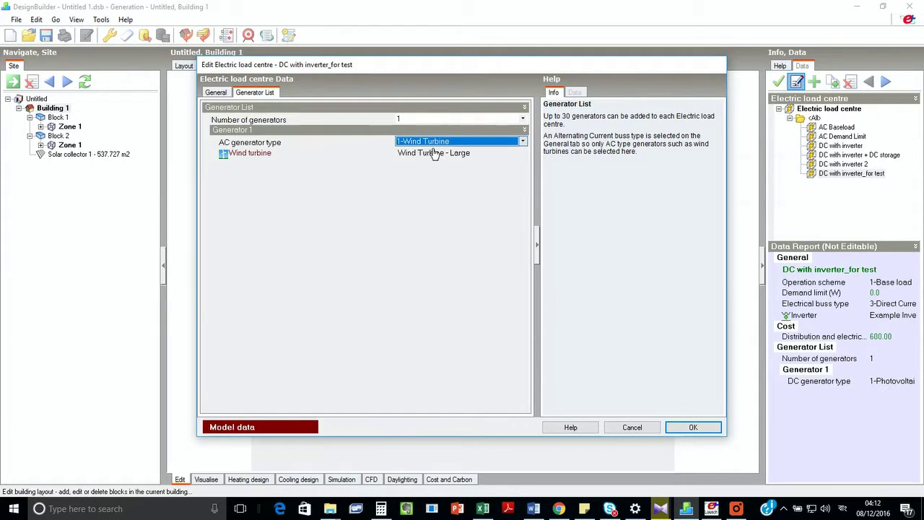
{"action": "left_click", "coordinate": [432, 154]}
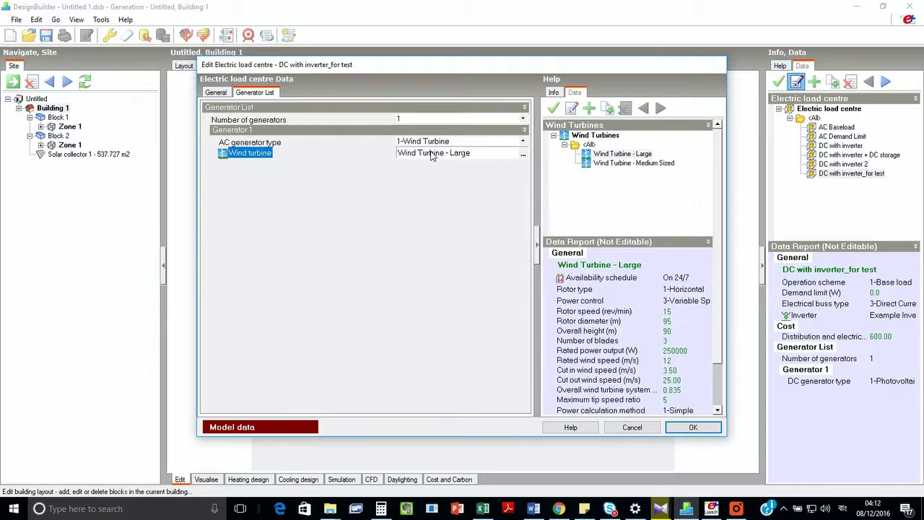
{"action": "left_click", "coordinate": [634, 163]}
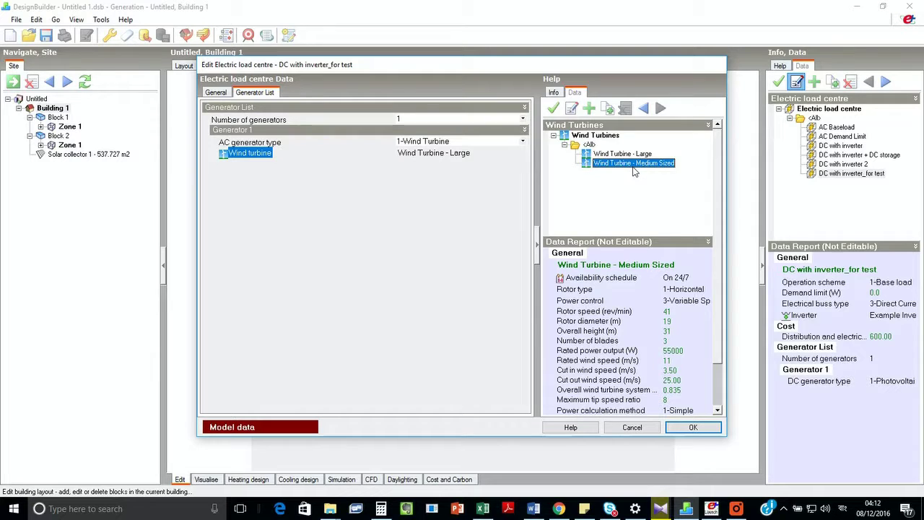
{"action": "left_click", "coordinate": [632, 155]}
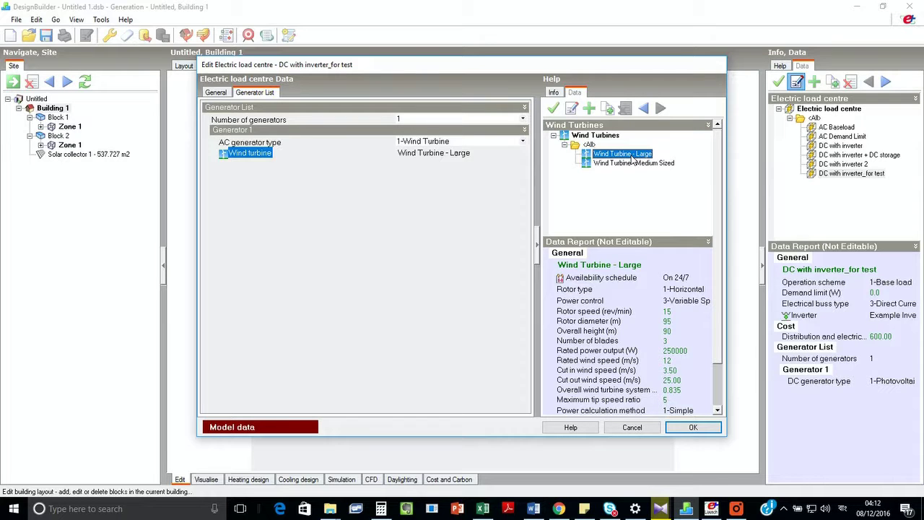
{"action": "left_click", "coordinate": [662, 165]}
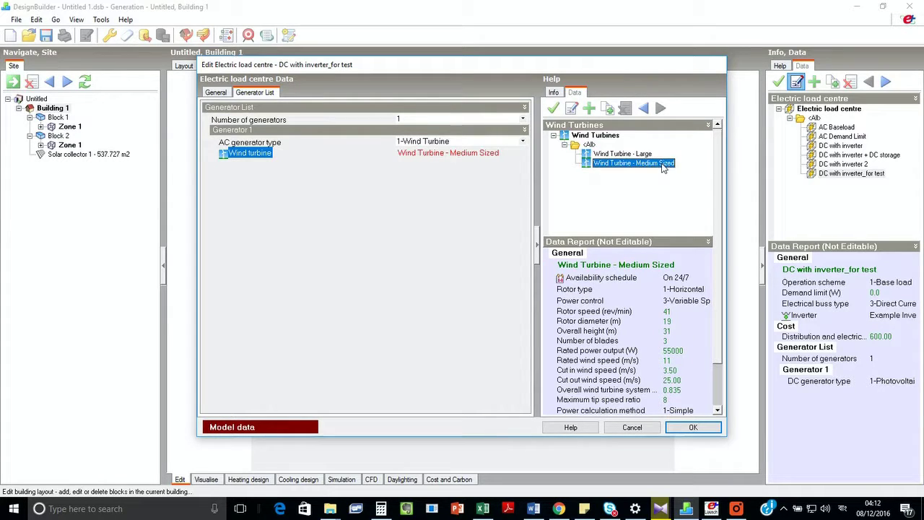
{"action": "left_click", "coordinate": [693, 427]}
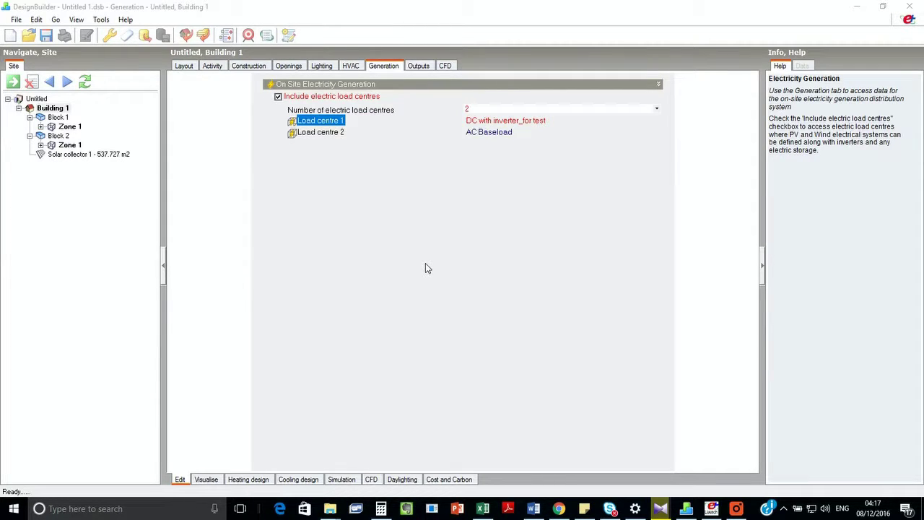
{"action": "left_click", "coordinate": [481, 111]}
{"action": "left_click", "coordinate": [482, 130]}
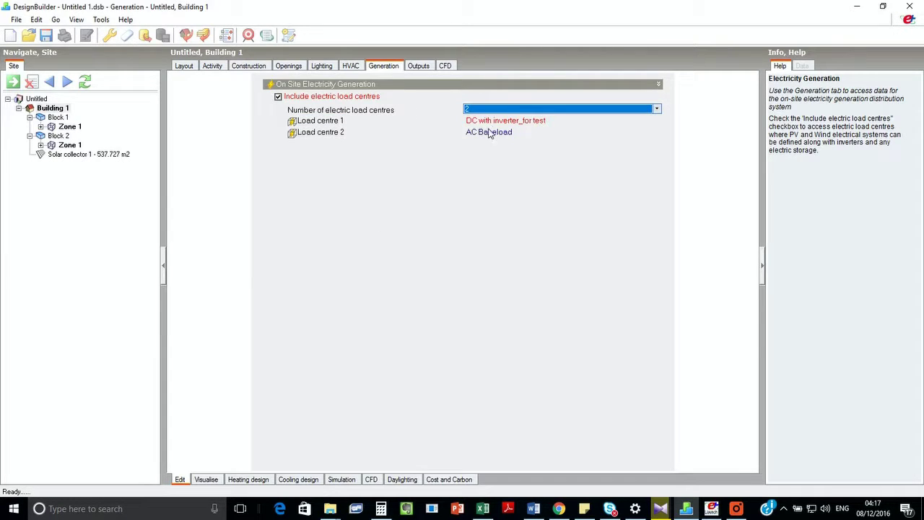
{"action": "left_click", "coordinate": [493, 121]}
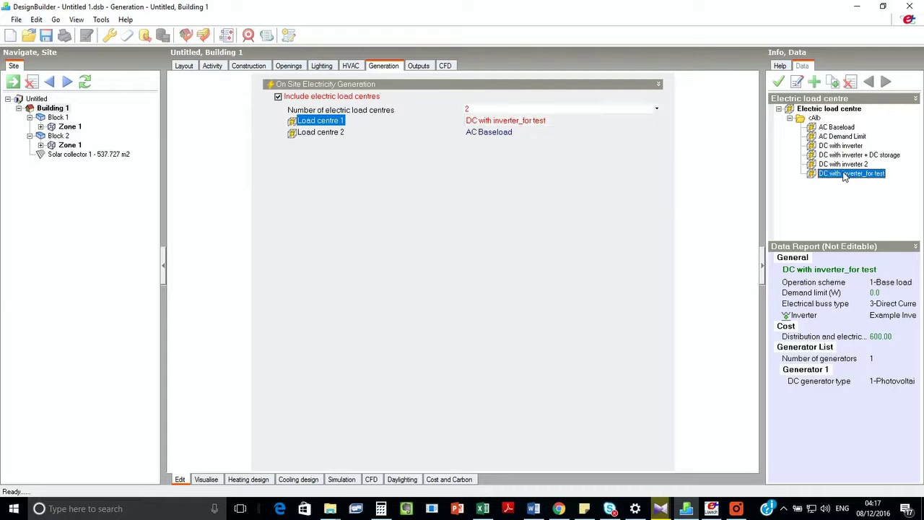
{"action": "left_click", "coordinate": [796, 82]}
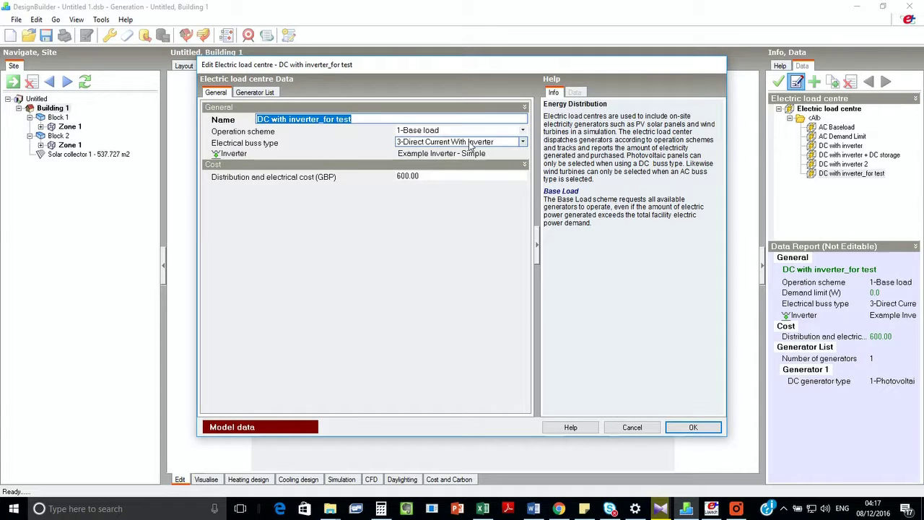
{"action": "left_click", "coordinate": [261, 91]}
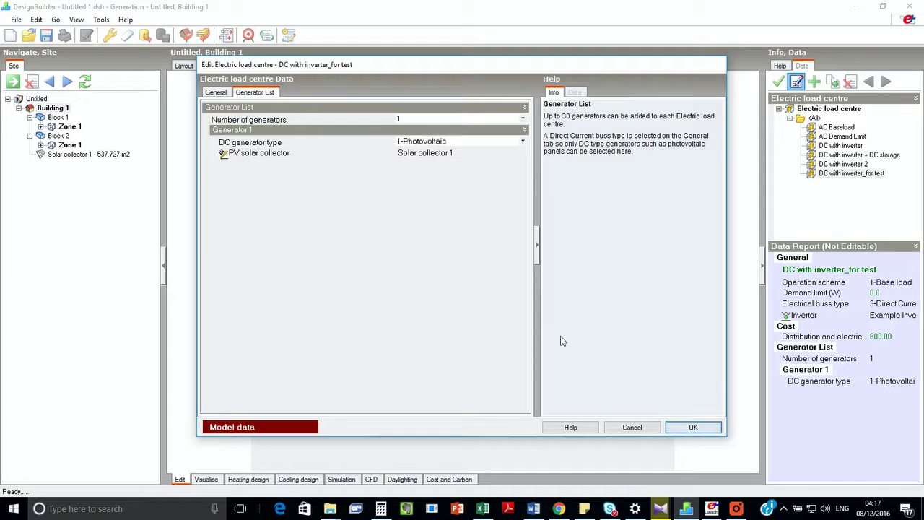
{"action": "left_click", "coordinate": [693, 428]}
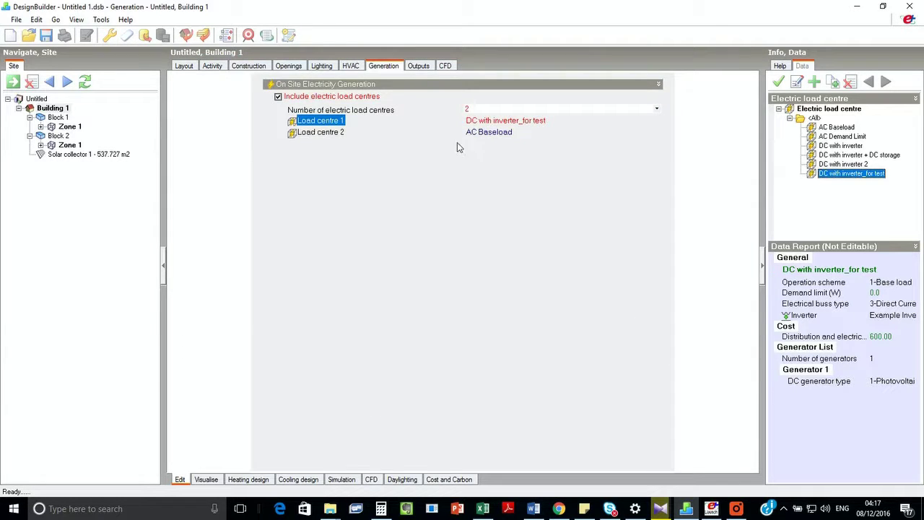
{"action": "left_click", "coordinate": [482, 135]}
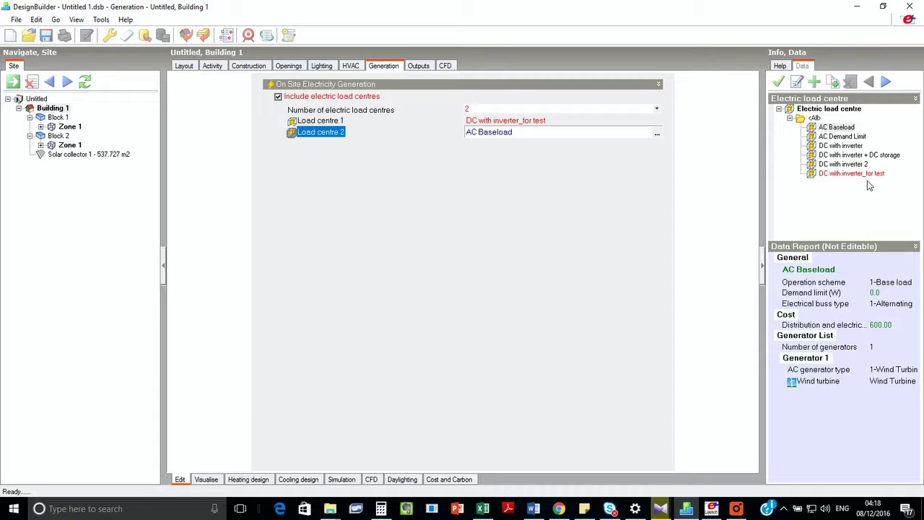
{"action": "left_click", "coordinate": [797, 83]}
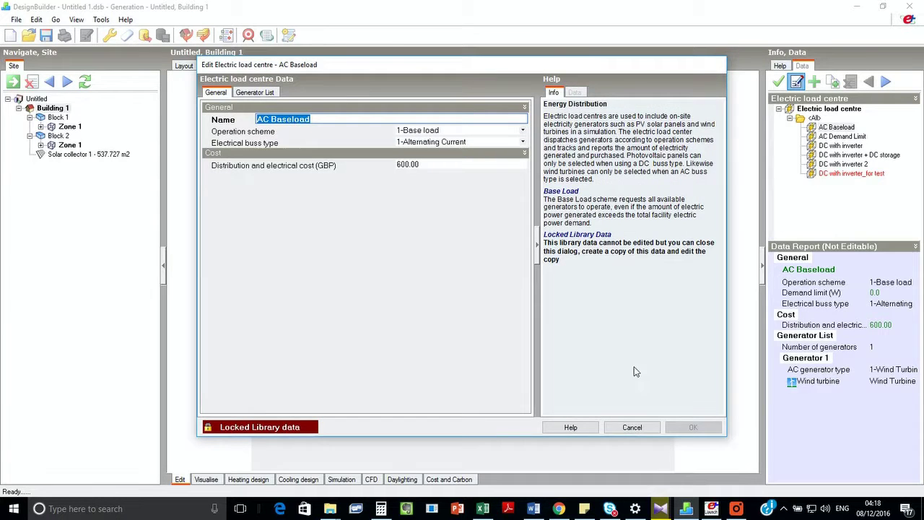
{"action": "left_click", "coordinate": [632, 426]}
{"action": "left_click", "coordinate": [829, 175]}
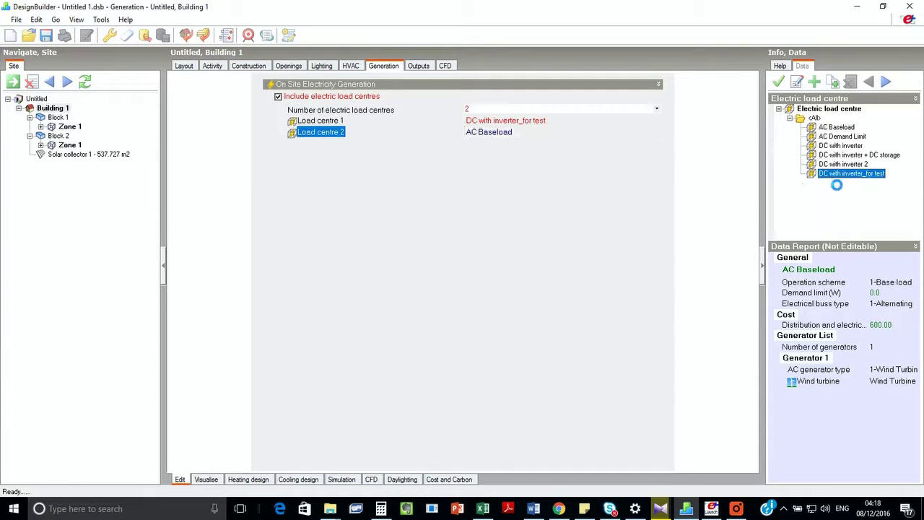
Copy the 'DC with inverter_for test' load centre and rename it 'For wind'
{"action": "left_click", "coordinate": [832, 82]}
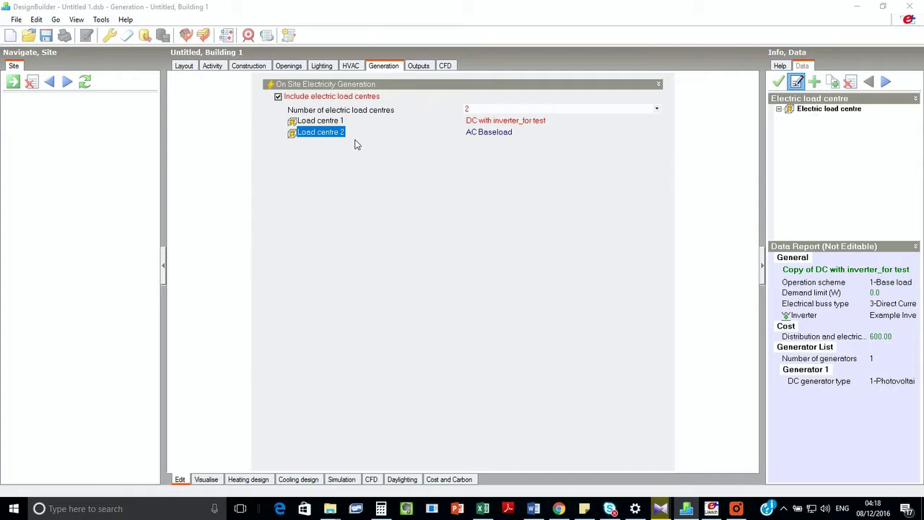
{"action": "key", "text": "Home"}
{"action": "key", "text": "ctrl+shift+Right"}
{"action": "key", "text": "ctrl+shift+Right"}
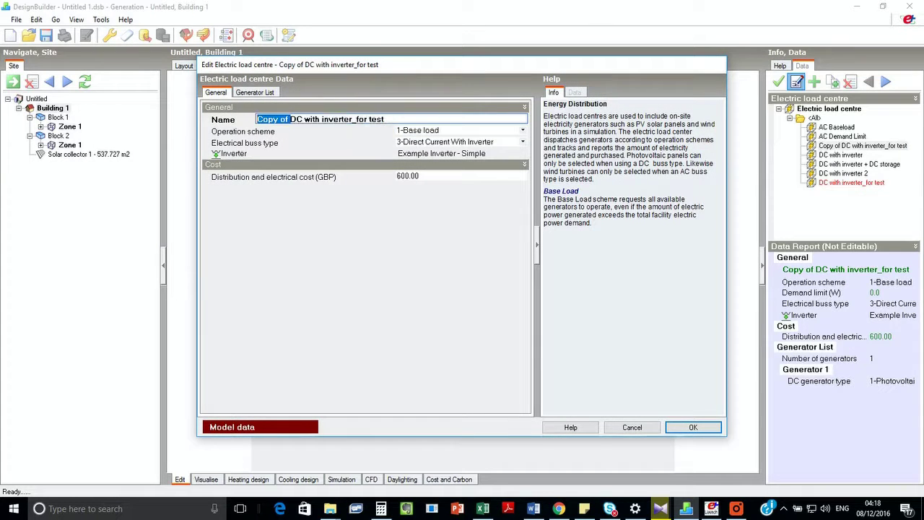
{"action": "key", "text": "Delete"}
{"action": "key", "text": "Tab"}
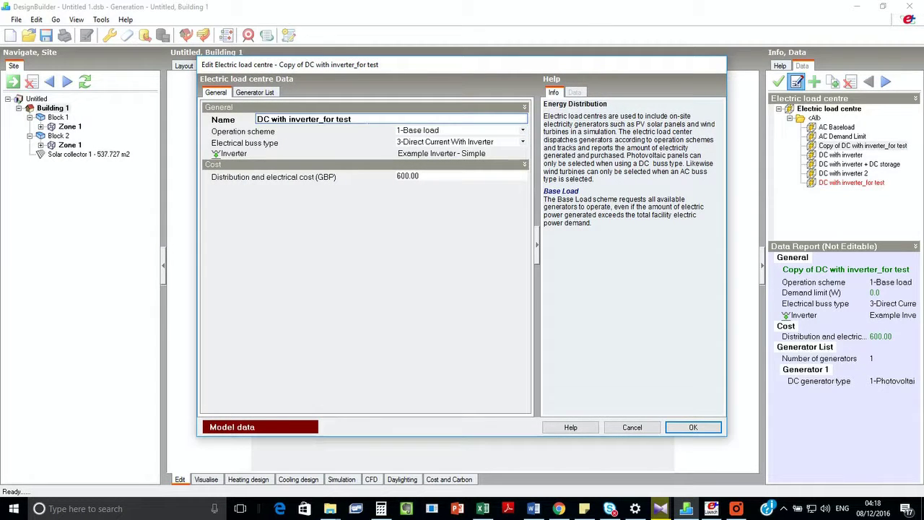
{"action": "left_click_drag", "start_coordinate": [352, 119], "coordinate": [257, 121]}
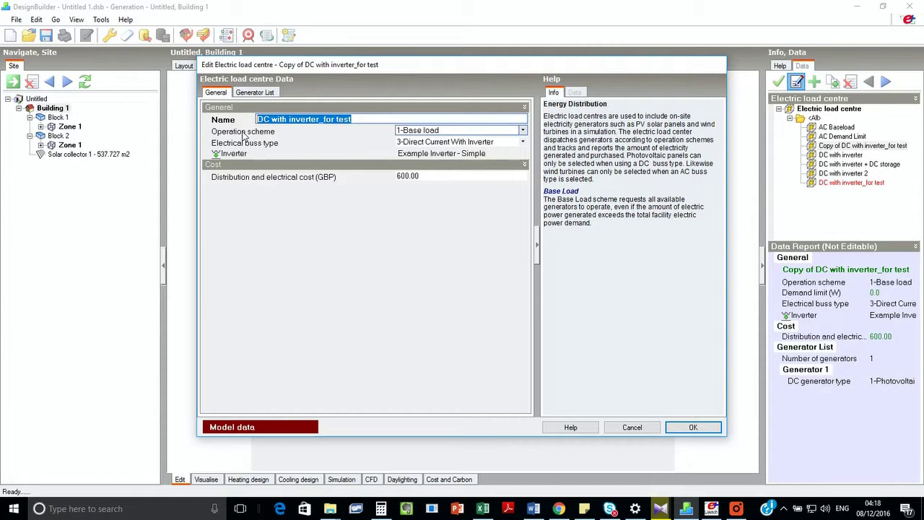
{"action": "type", "text": "For"}
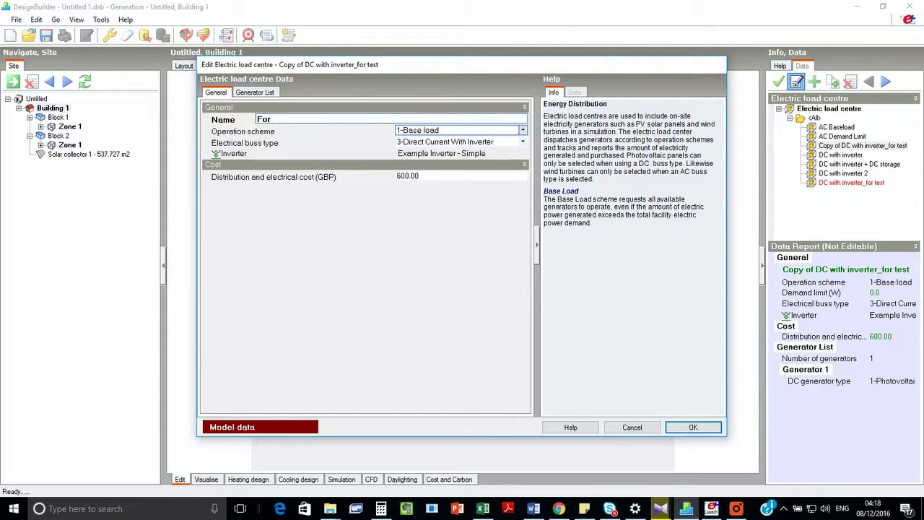
{"action": "type", "text": " wind"}
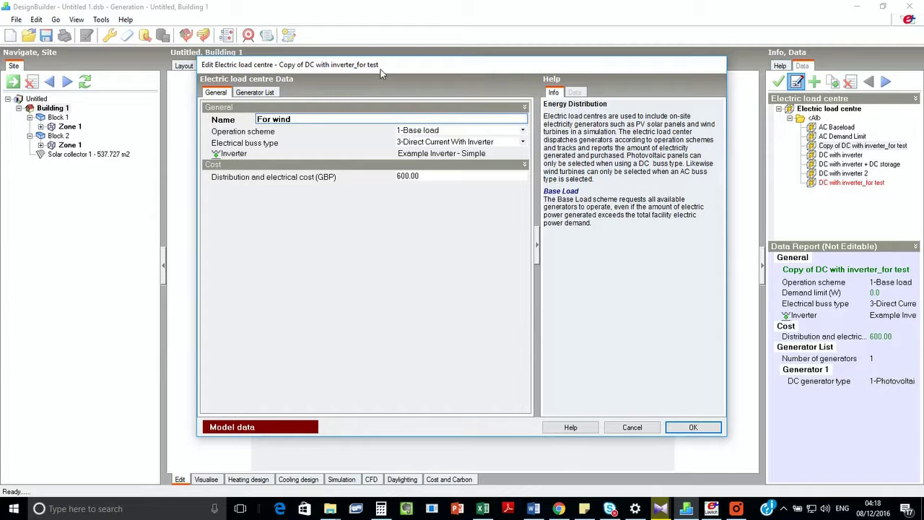
Set For wind's buss type to Alternating Current, save it, and assign it to Load centre 2
{"action": "left_click", "coordinate": [431, 147]}
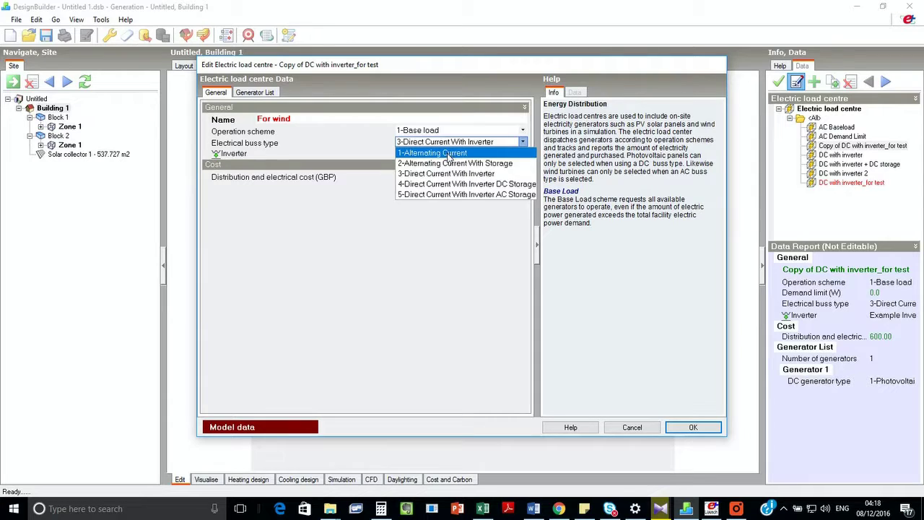
{"action": "left_click", "coordinate": [450, 156]}
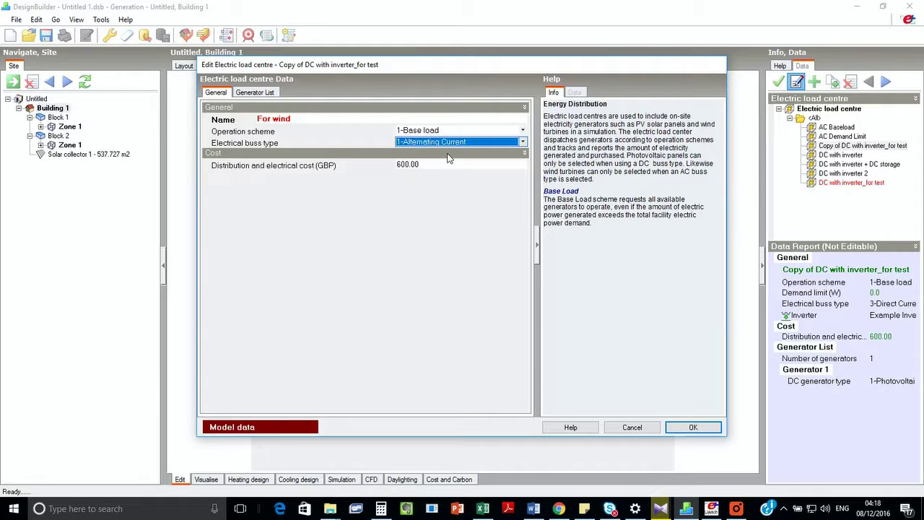
{"action": "left_click", "coordinate": [269, 92]}
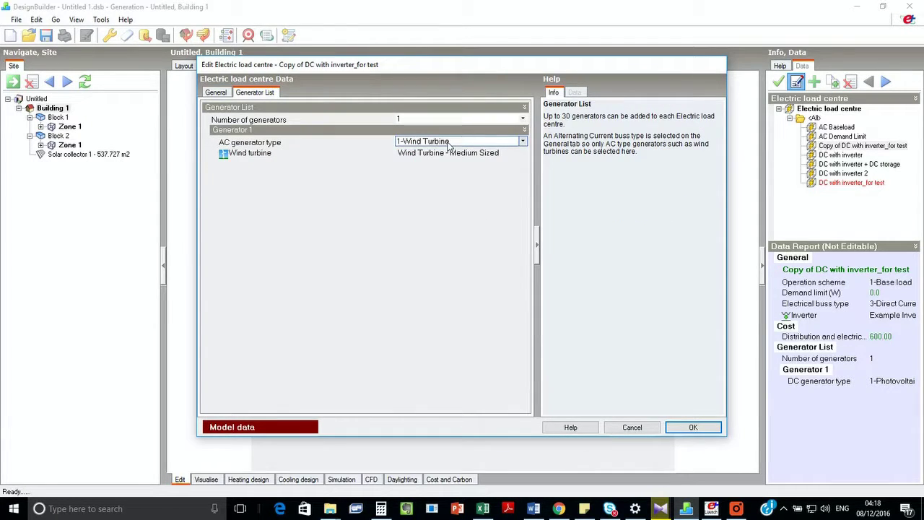
{"action": "left_click", "coordinate": [692, 428]}
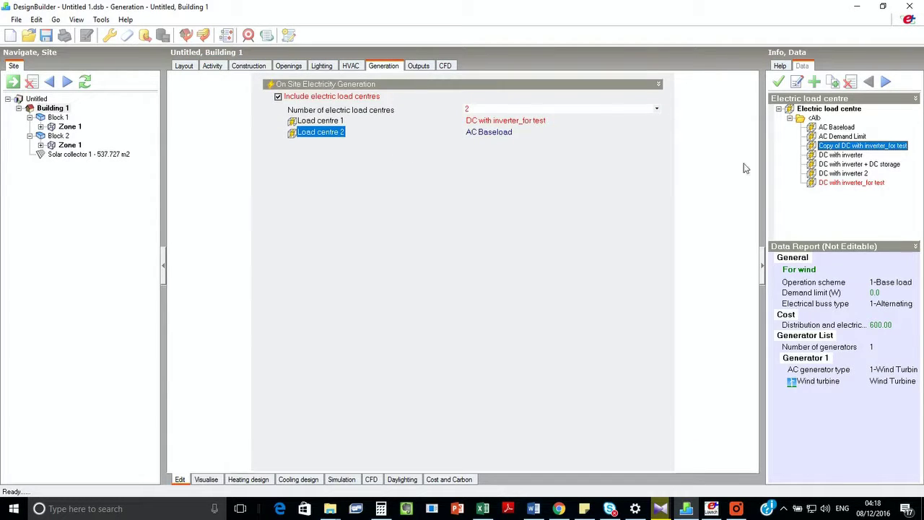
{"action": "mouse_move", "coordinate": [501, 137]}
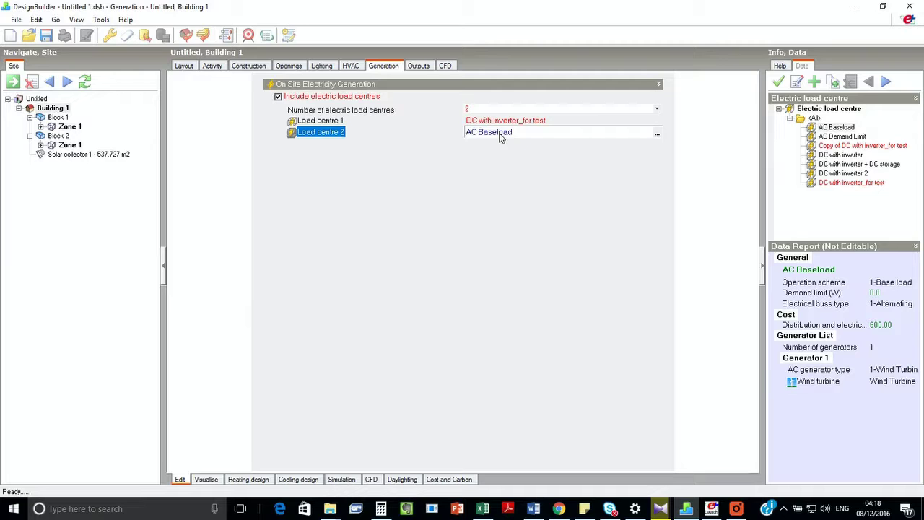
{"action": "left_click", "coordinate": [853, 146]}
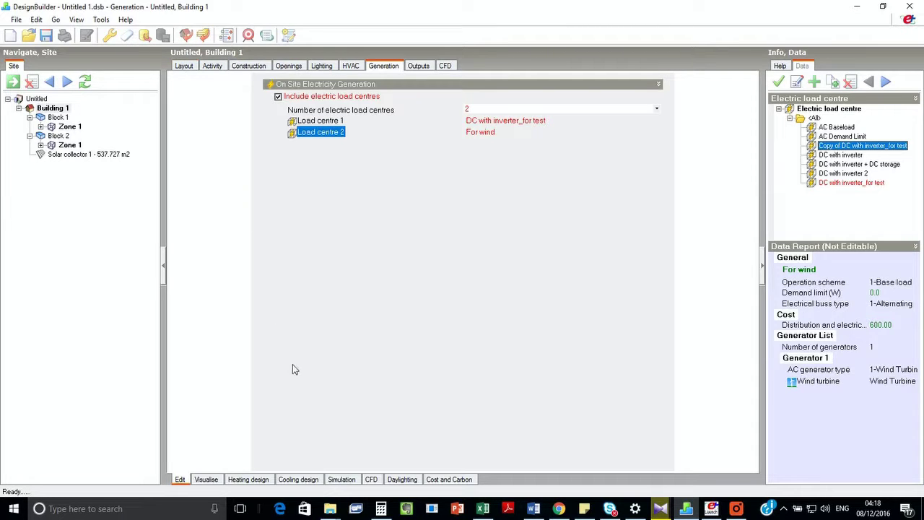
{"action": "left_click", "coordinate": [334, 480]}
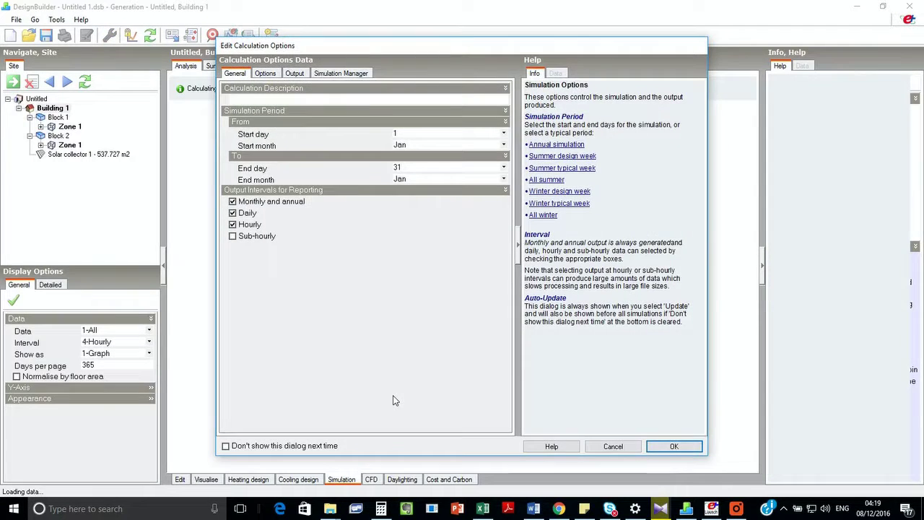
Accept the 1–31 Jan calculation options to start the simulation
{"action": "left_click", "coordinate": [671, 446]}
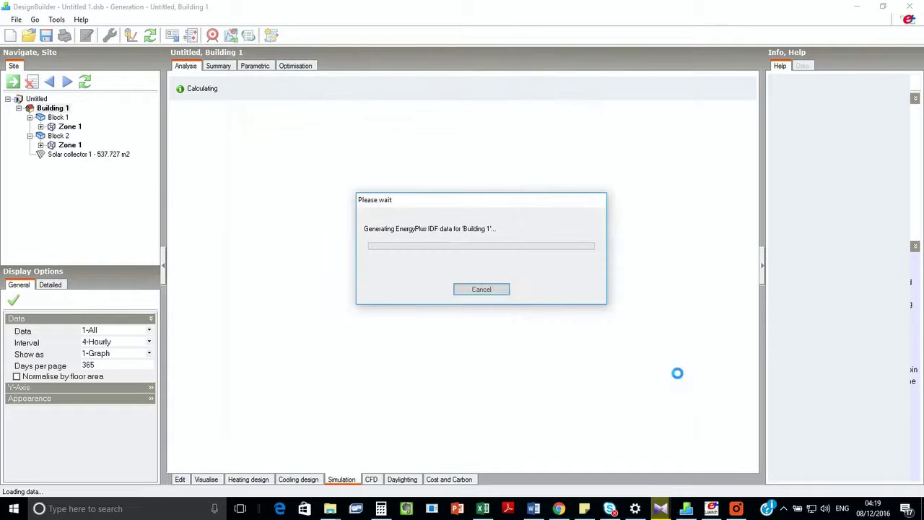